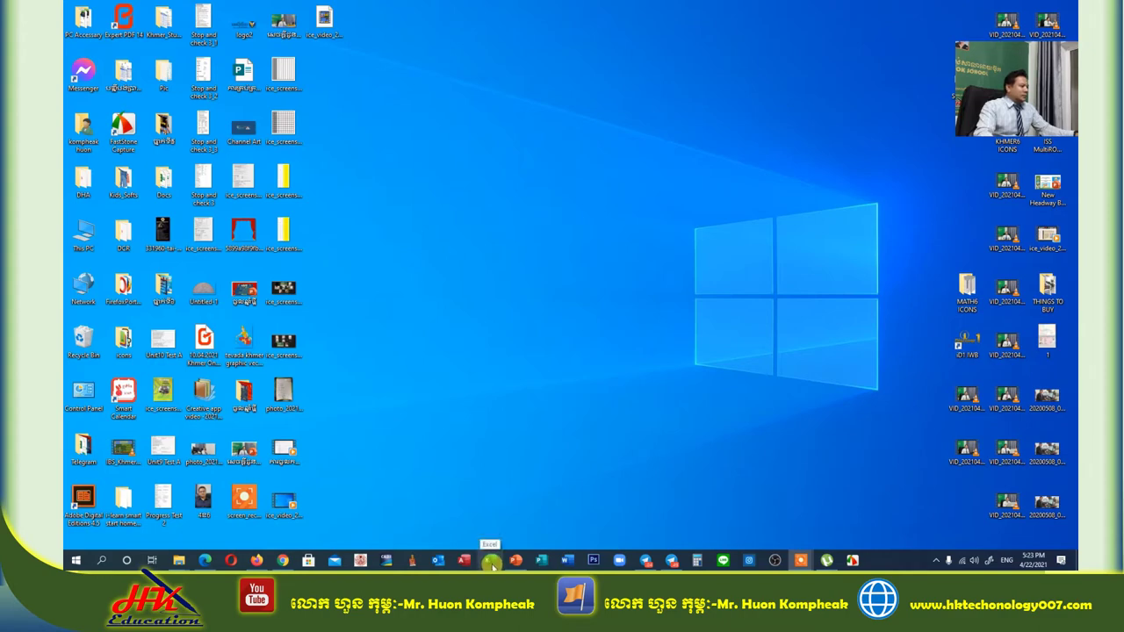
Step: Scroll through the Start menu's app list, then close it without launching anything
left_click(72, 565)
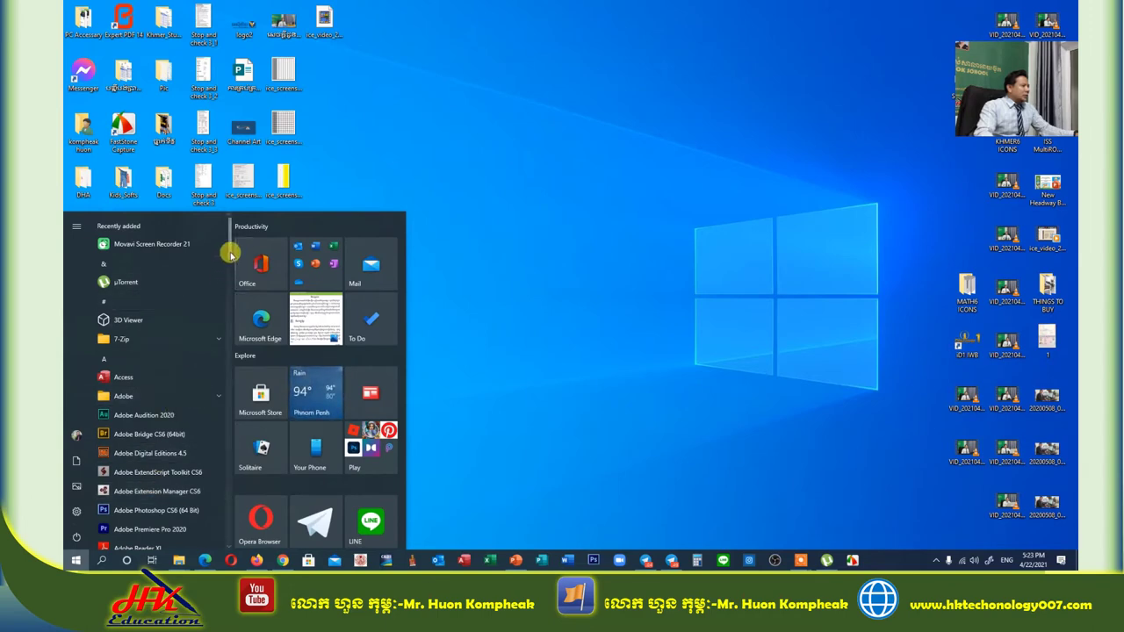
scroll(231, 258, "down", 3)
scroll(233, 284, "down", 2)
scroll(235, 297, "down", 1)
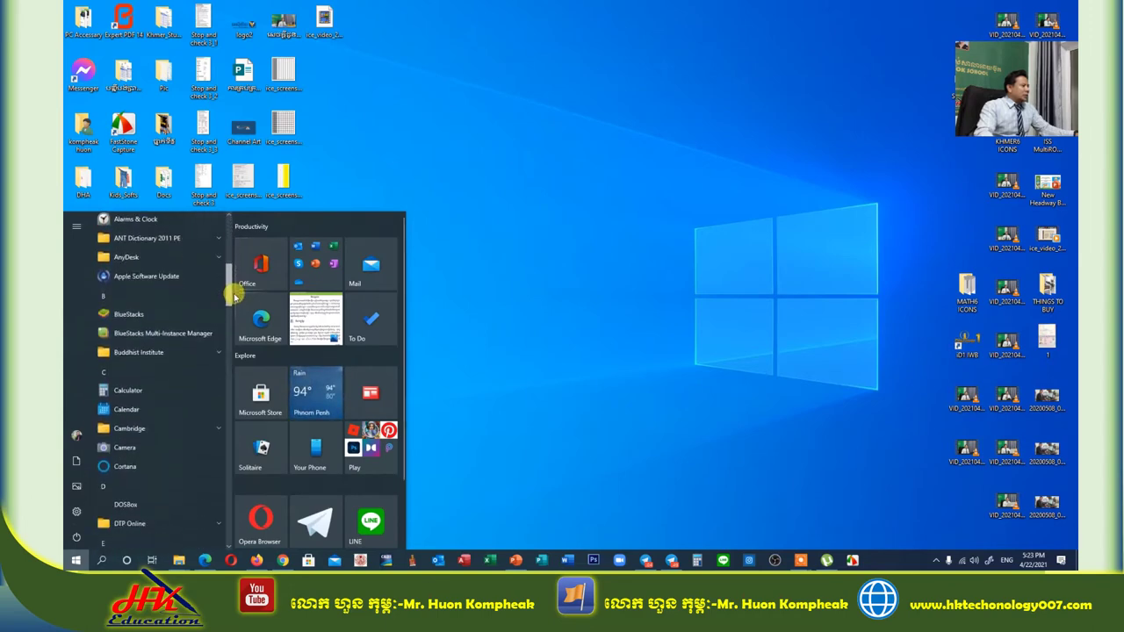
scroll(233, 303, "down", 2)
scroll(234, 314, "down", 2)
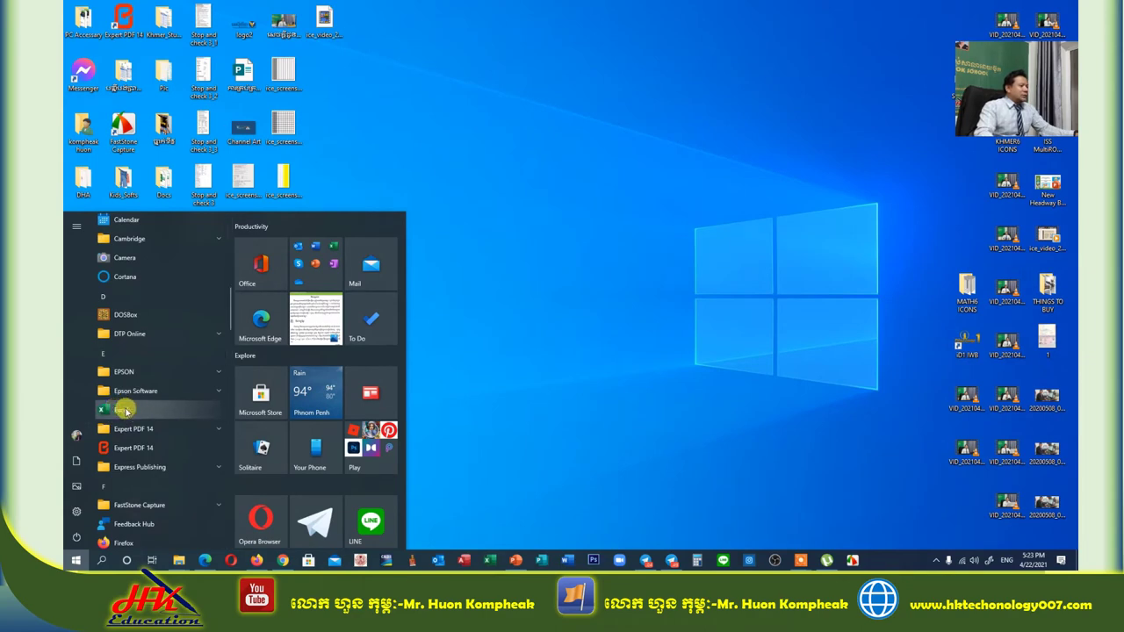
left_click(615, 409)
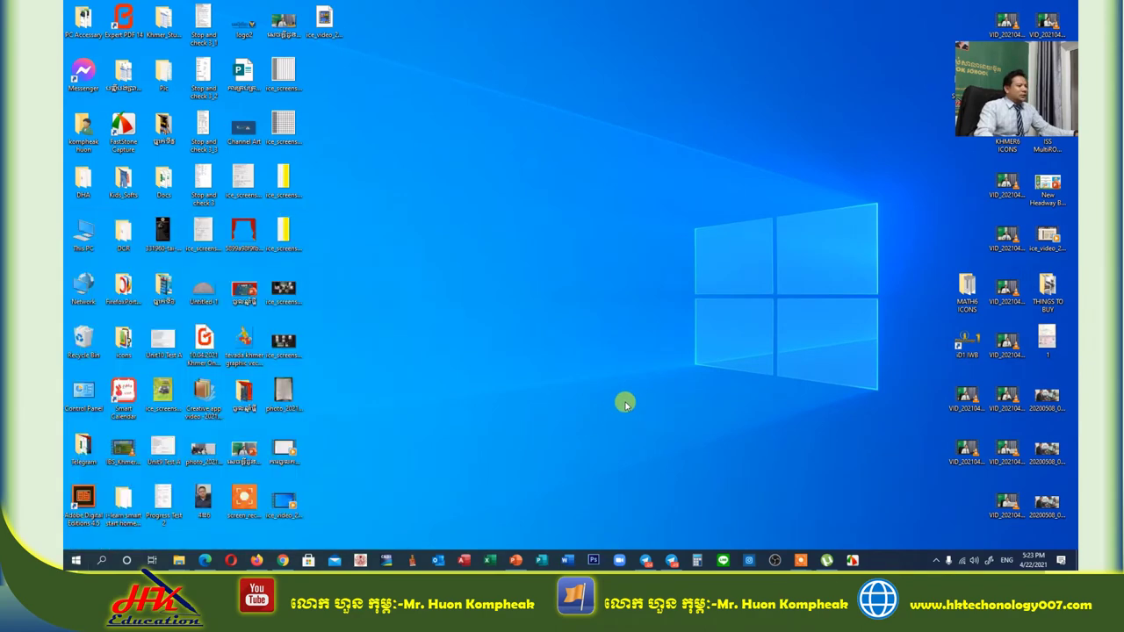
Step: Search 'ex' in the Start menu and launch Excel from the best match
left_click(70, 562)
type("e")
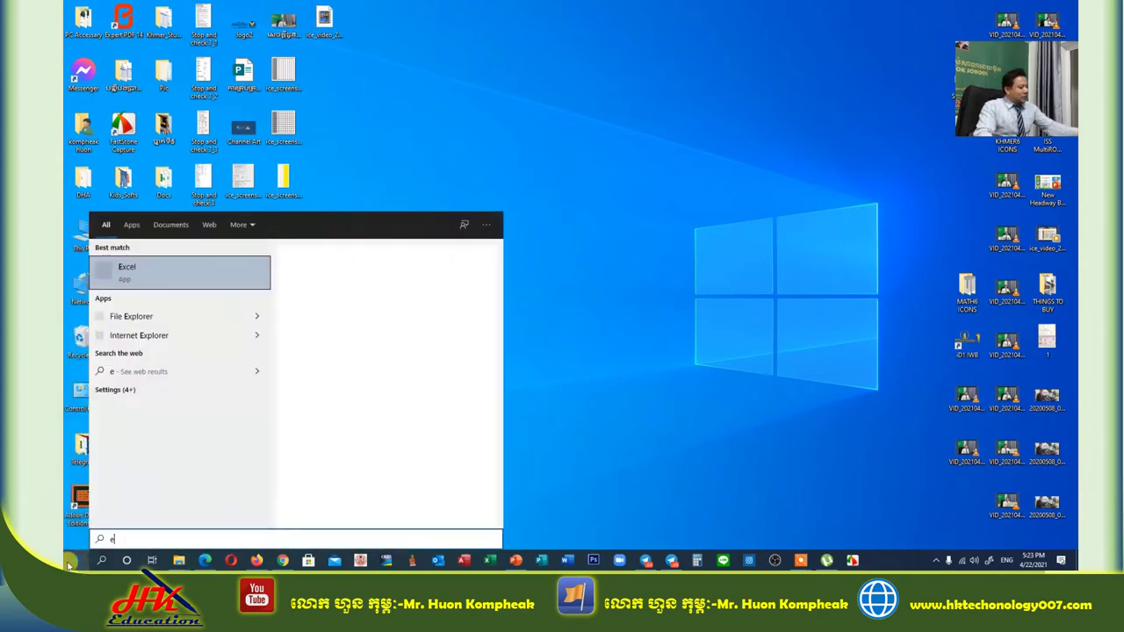
type("x")
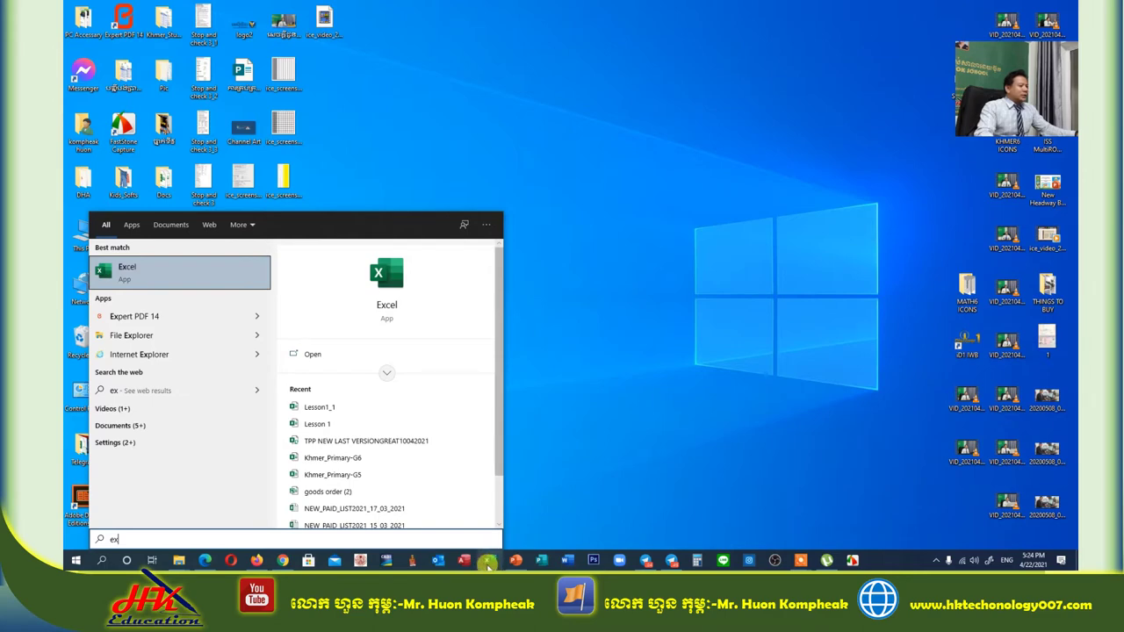
left_click(108, 274)
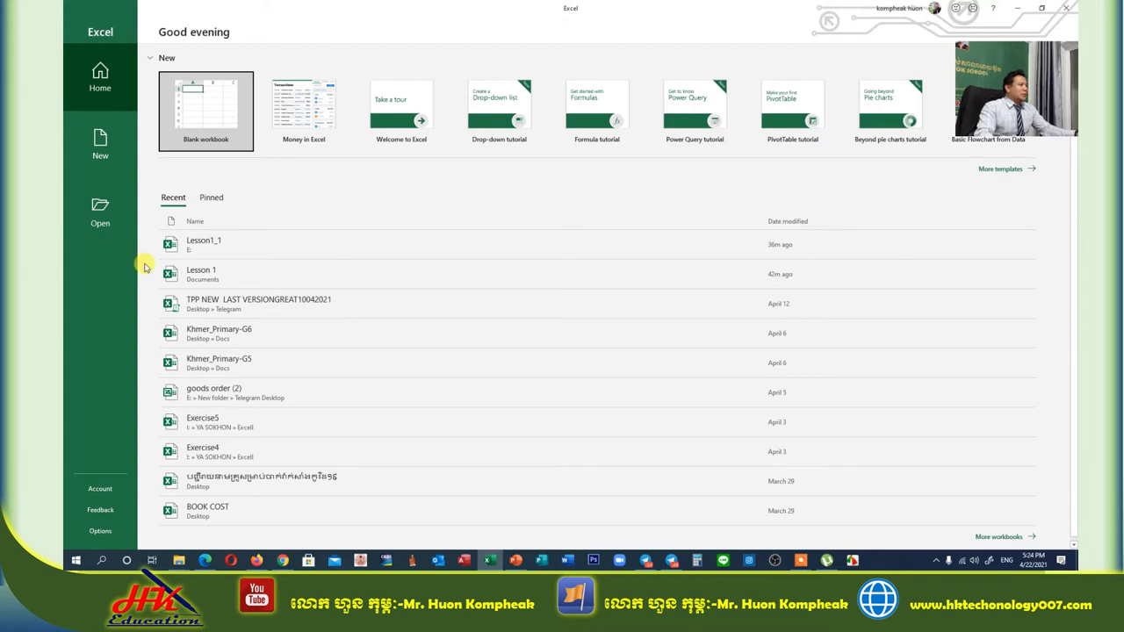
Step: Create a blank workbook, Book1, and bring up the Insert commands
left_click(210, 121)
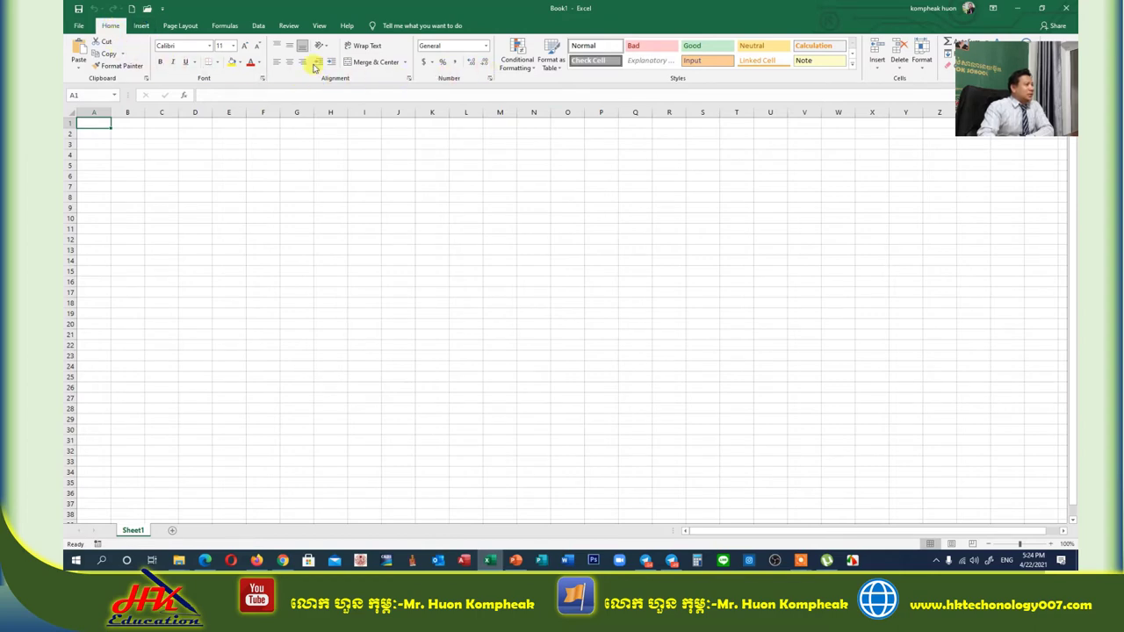
left_click(139, 26)
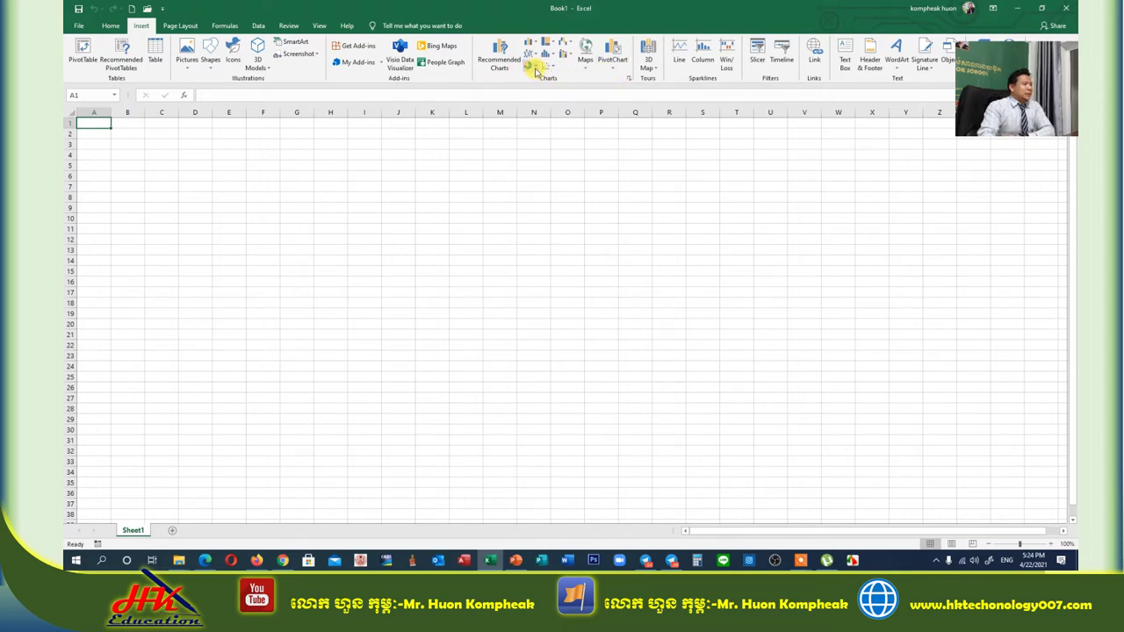
Step: Tour the Page Layout, Formulas, Data, Review, View and Help tabs, then return to Home
left_click(178, 27)
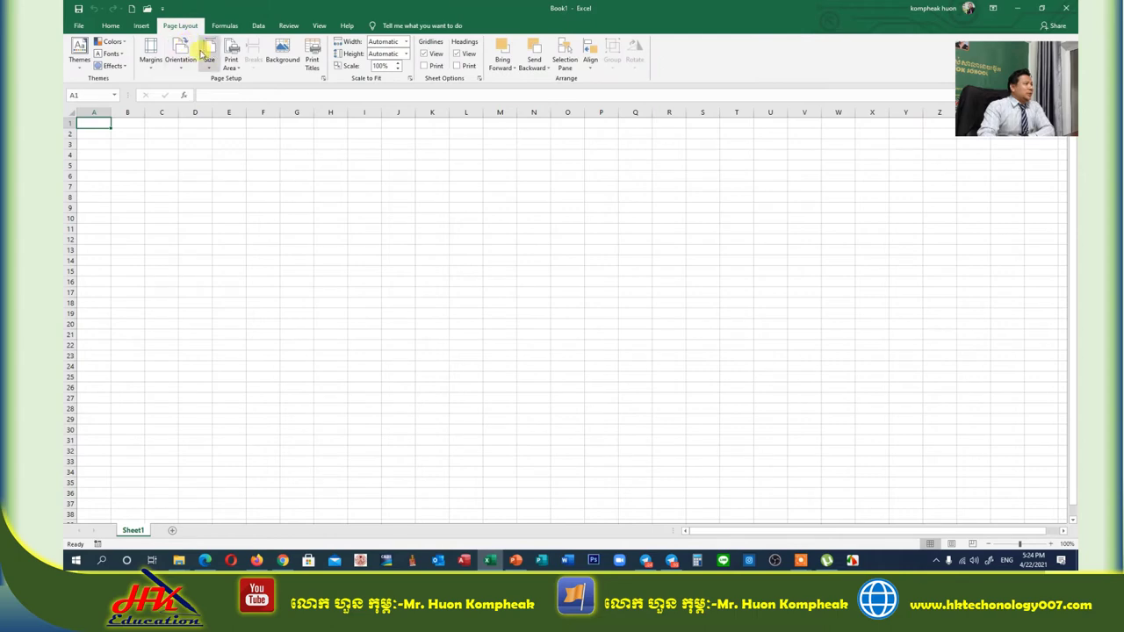
left_click(228, 29)
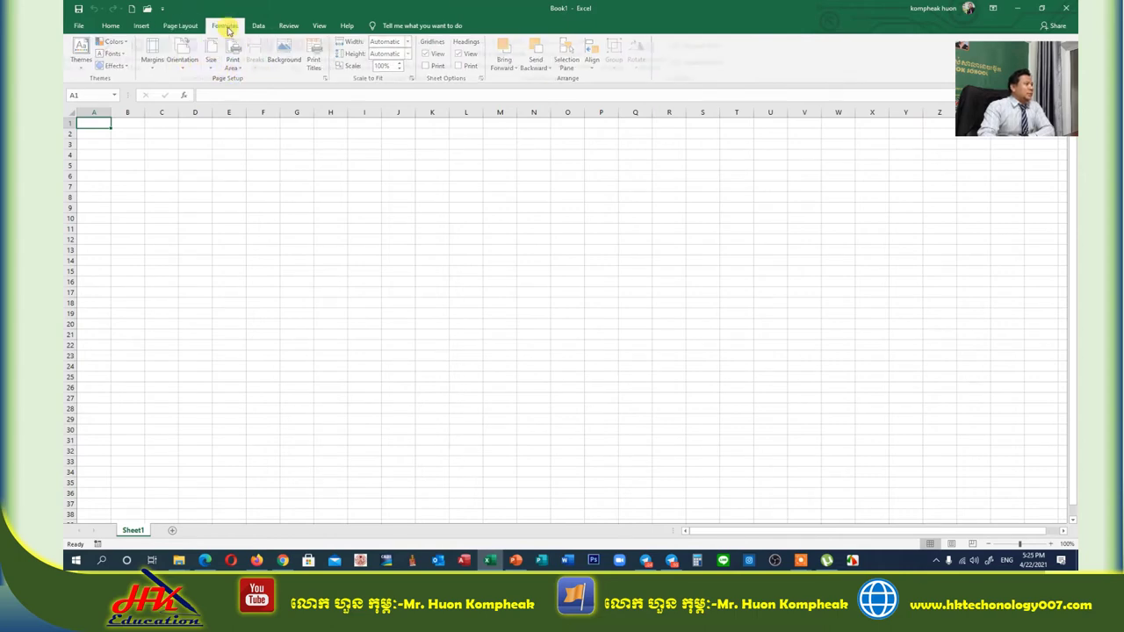
left_click(260, 27)
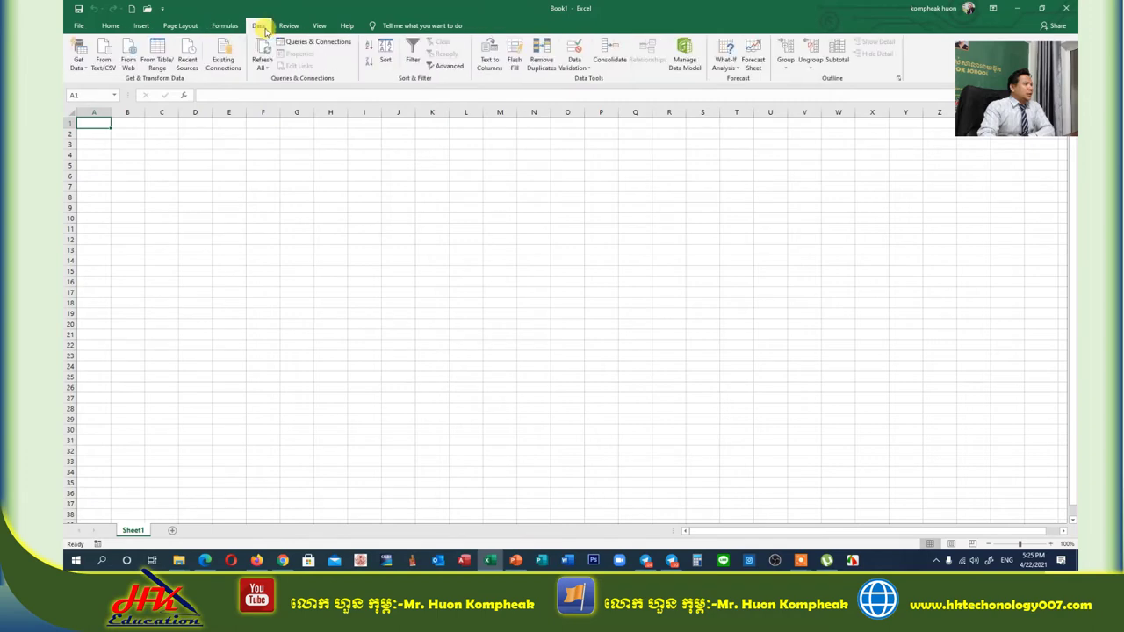
left_click(288, 26)
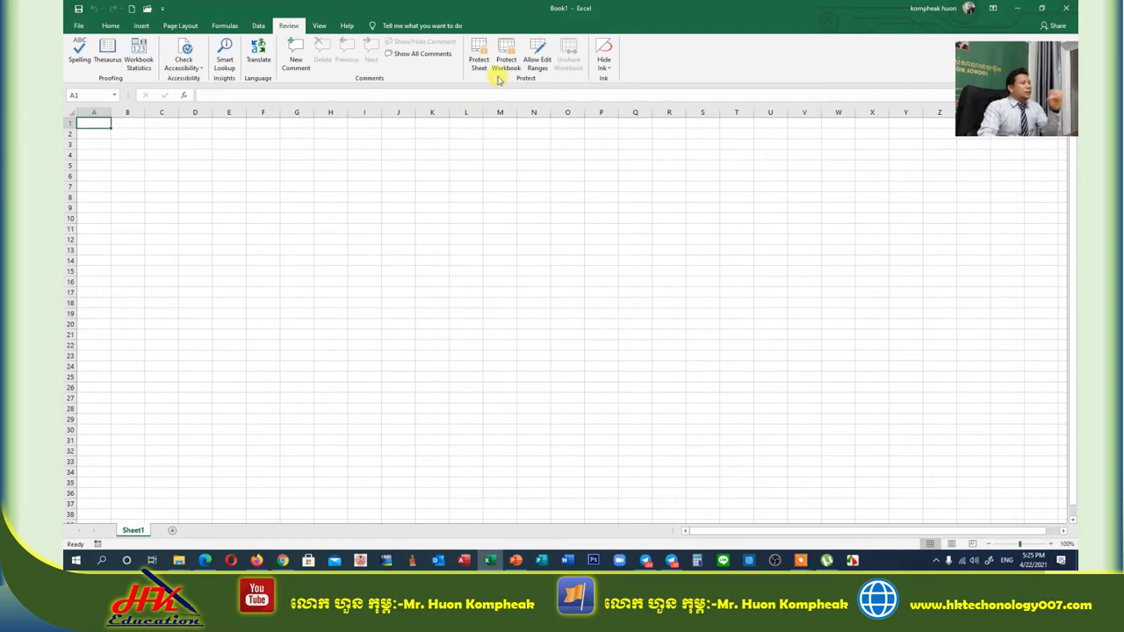
left_click(319, 28)
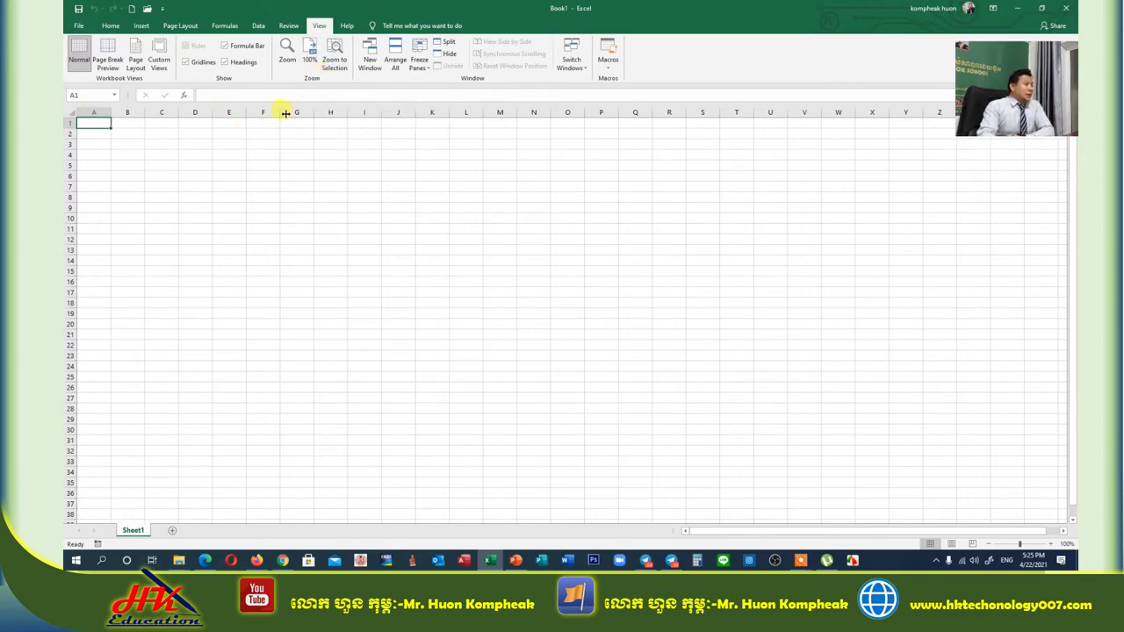
left_click(346, 27)
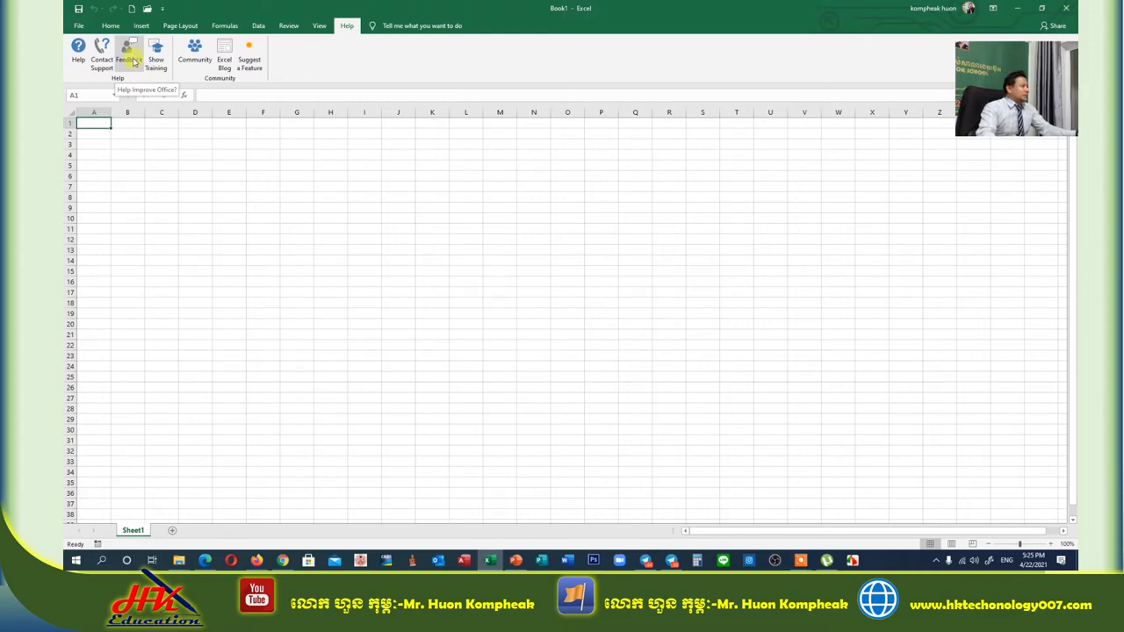
left_click(110, 24)
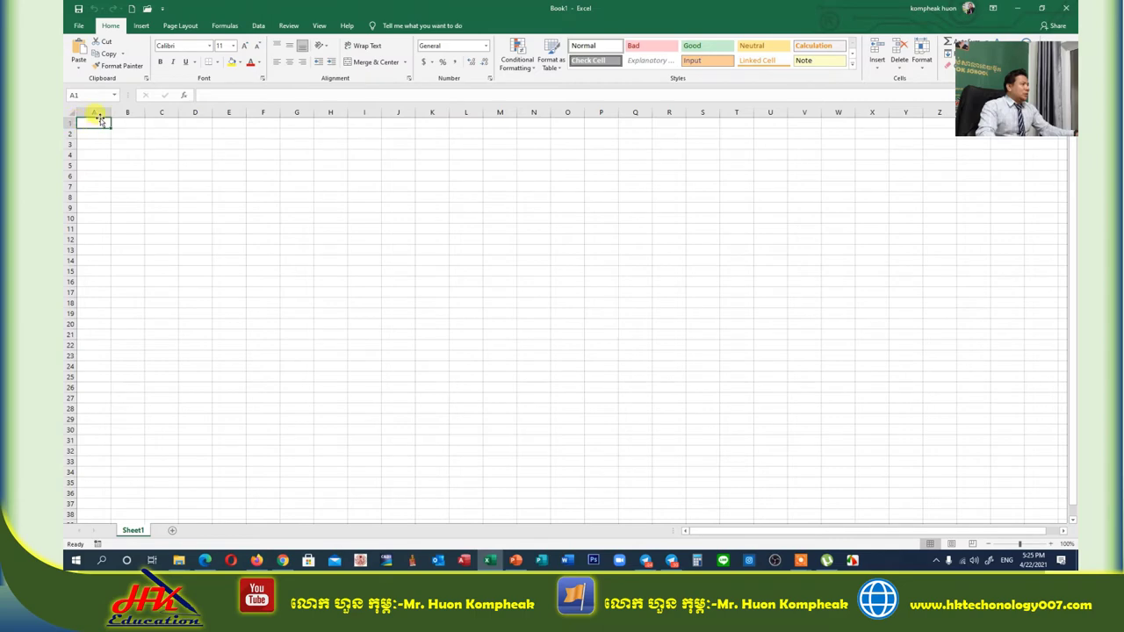
left_click(94, 111)
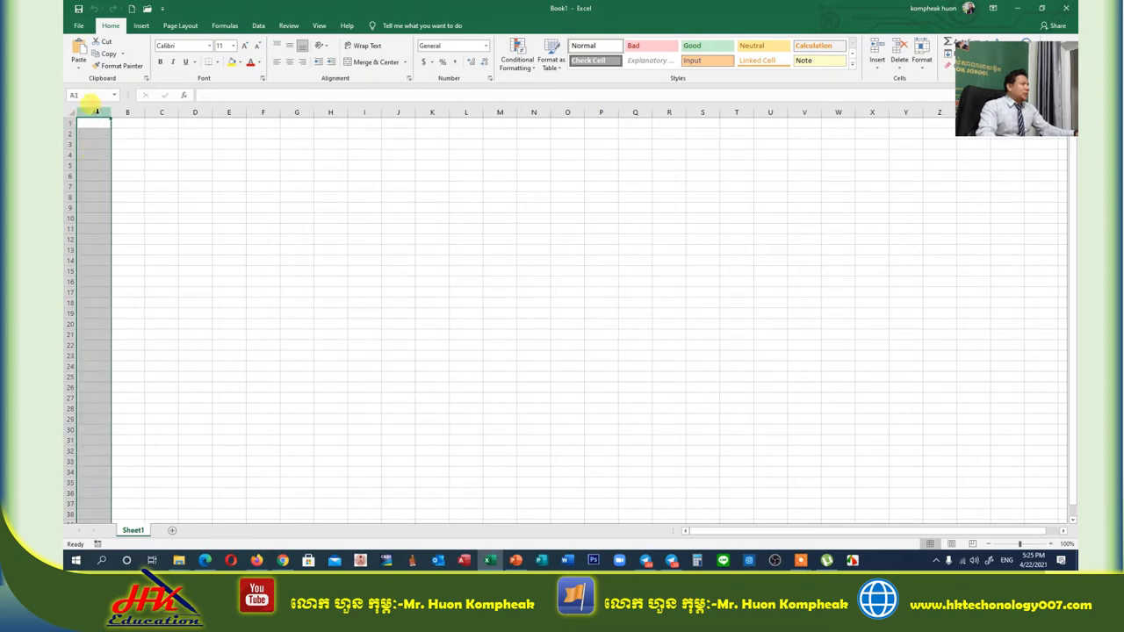
left_click(127, 111)
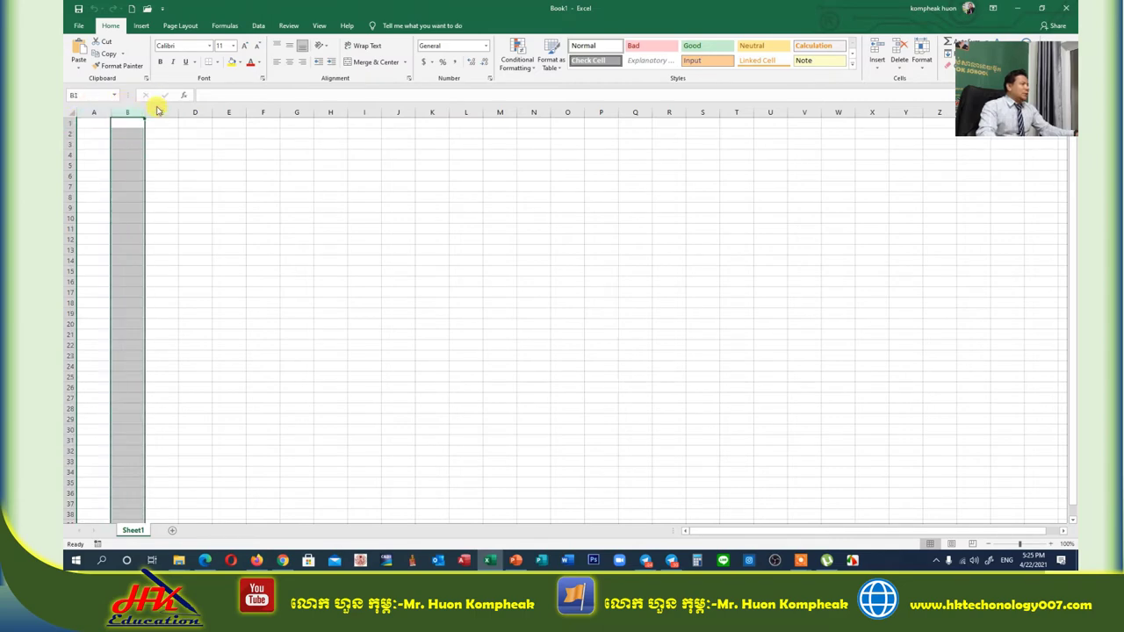
left_click(158, 112)
left_click(70, 123)
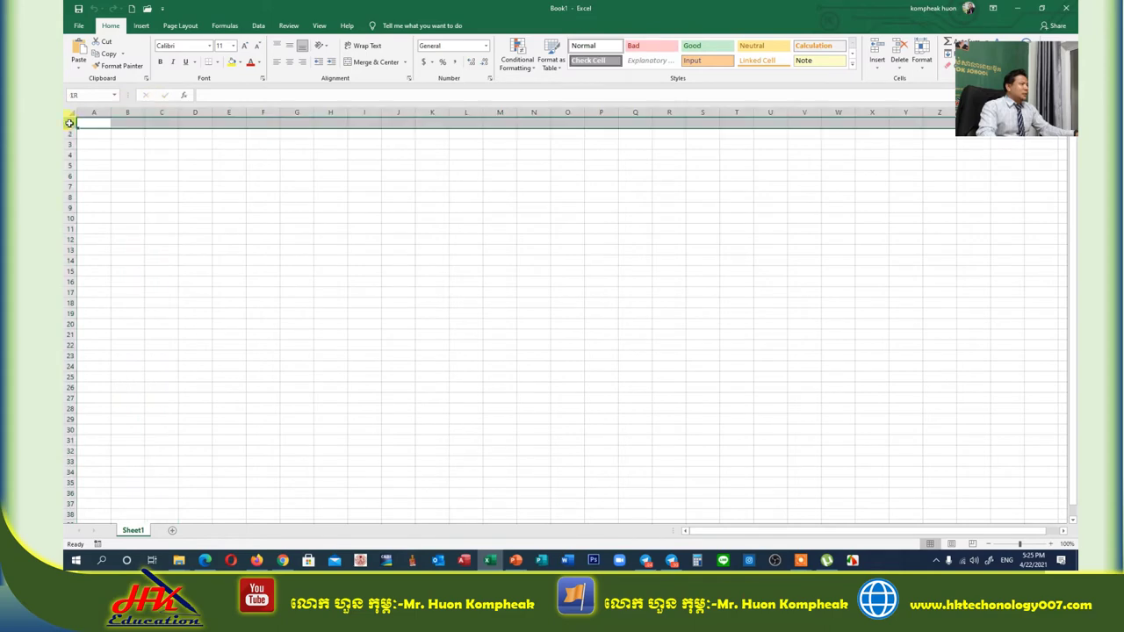
left_click(112, 155)
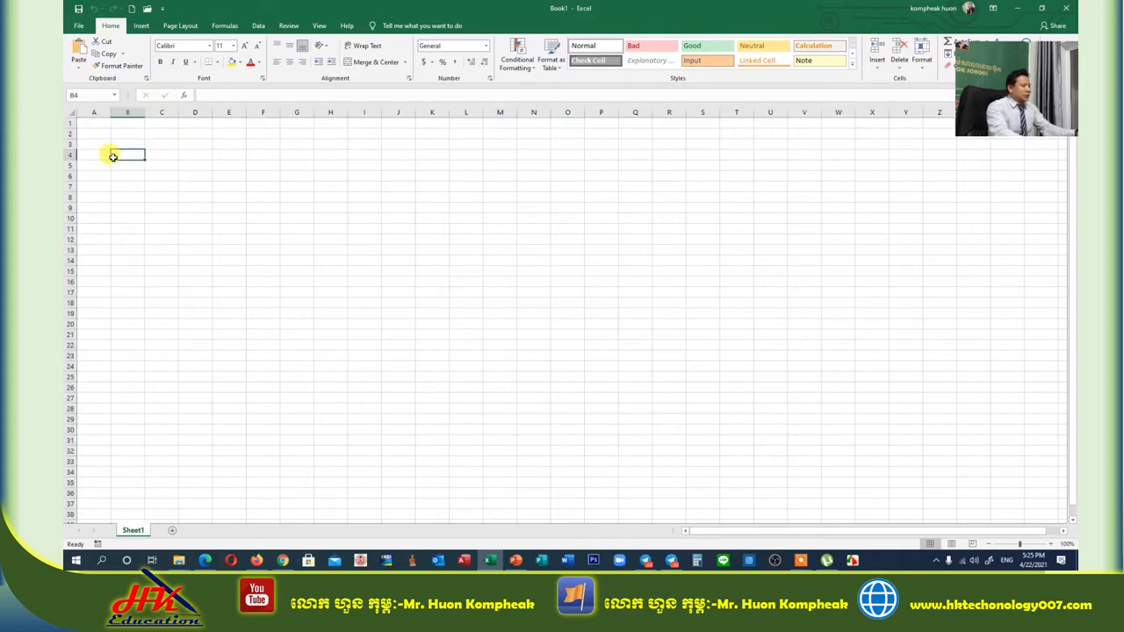
key("ctrl+Down")
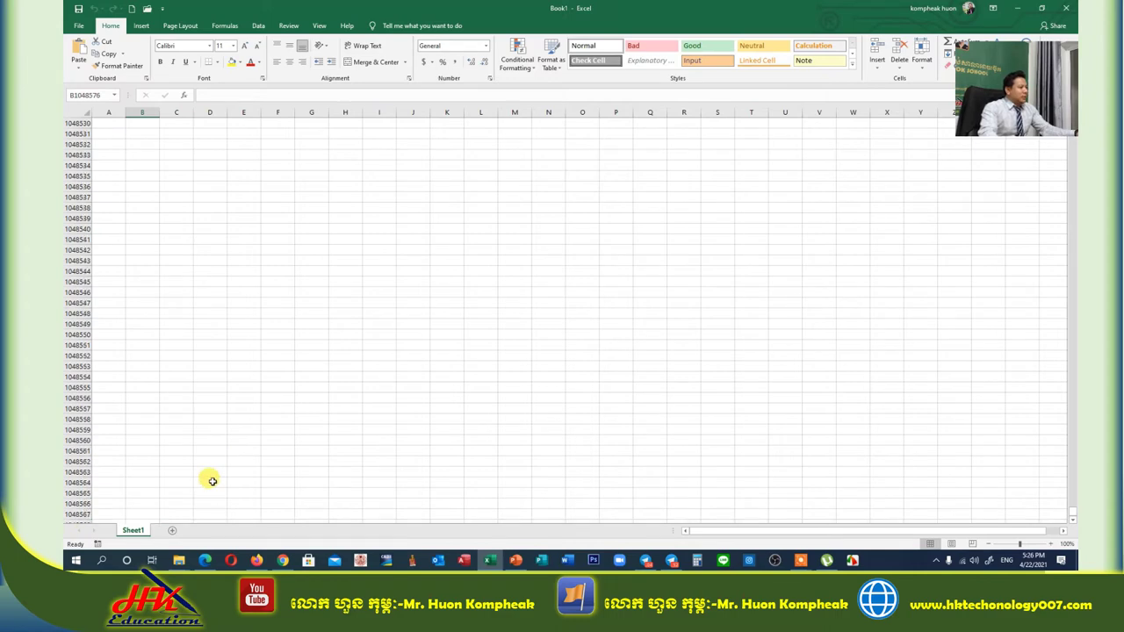
scroll(211, 482, "up", 6)
scroll(211, 481, "up", 15)
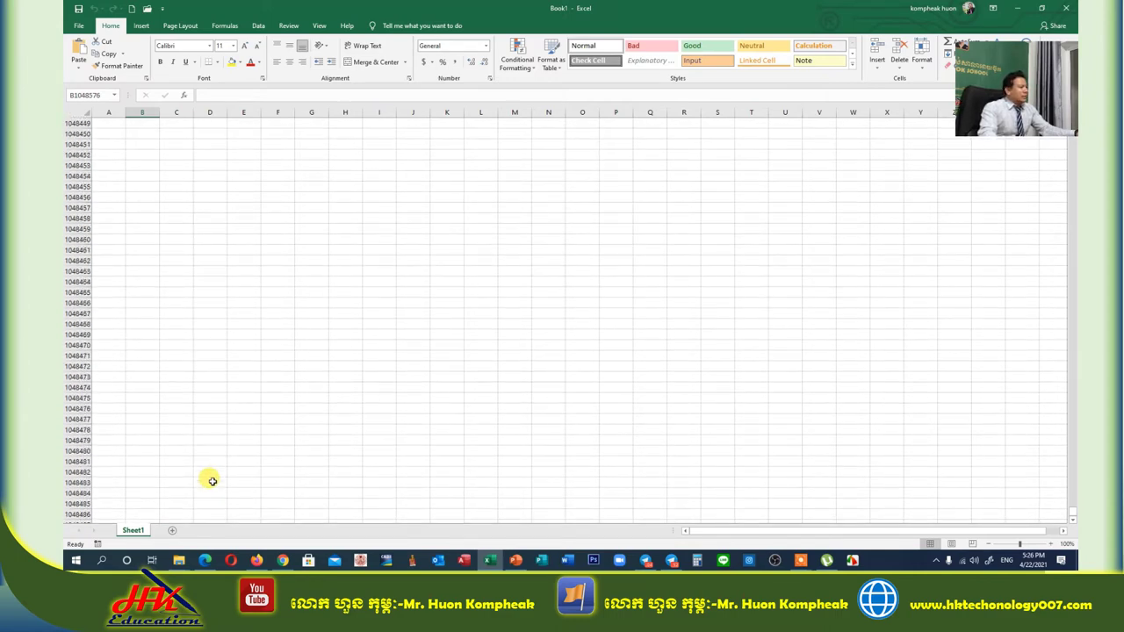
scroll(212, 482, "up", 15)
scroll(211, 481, "up", 10)
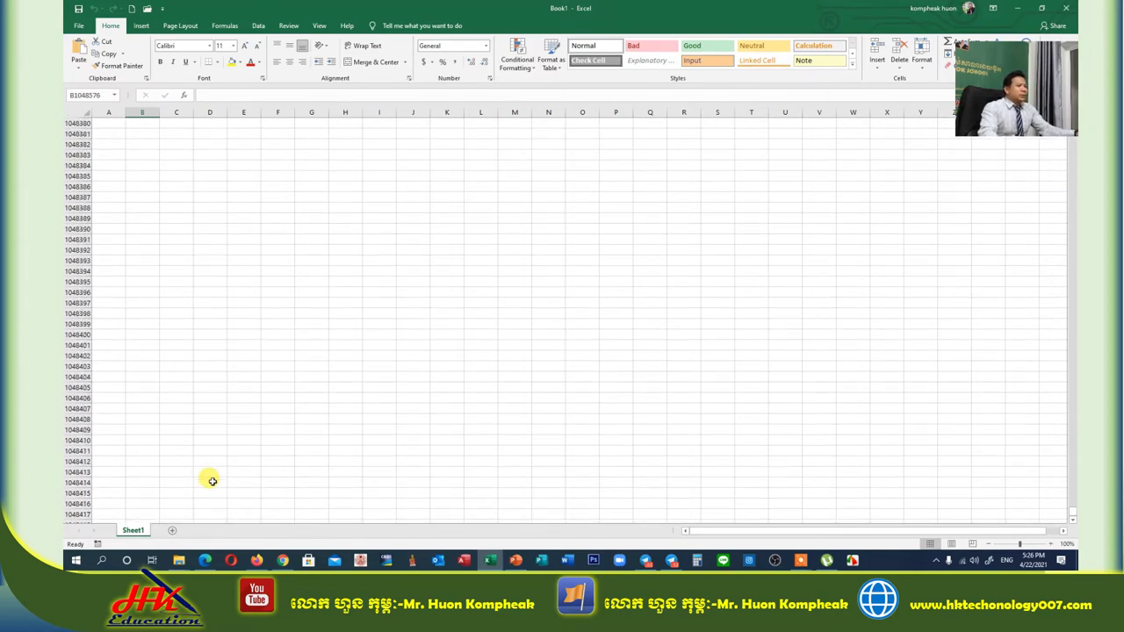
scroll(211, 482, "up", 13)
scroll(212, 481, "up", 1)
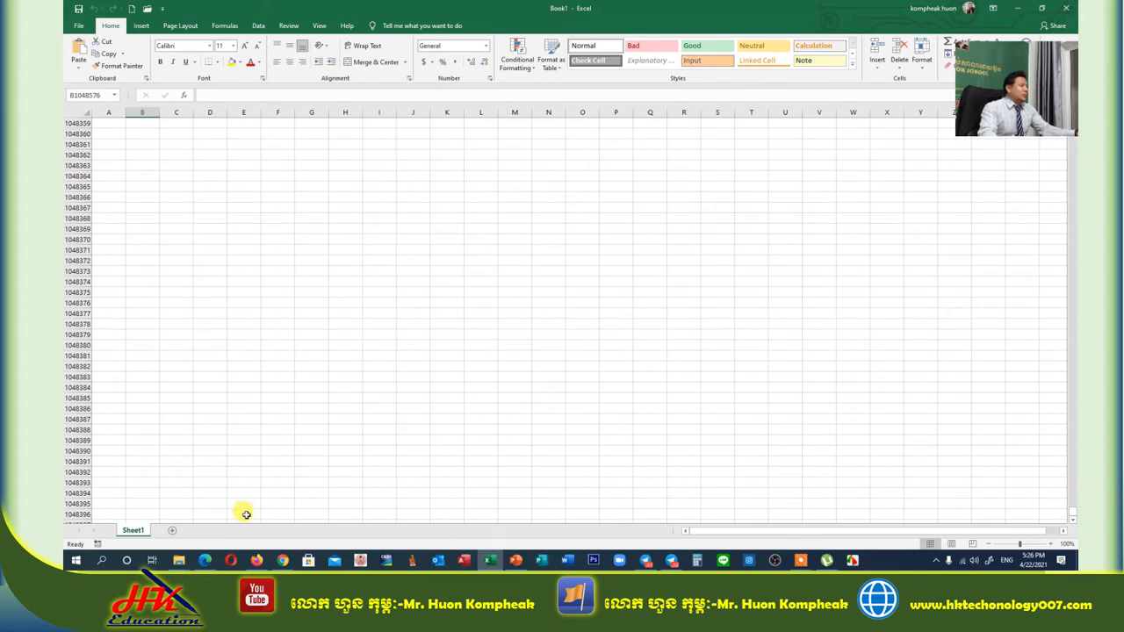
key("ctrl+Up")
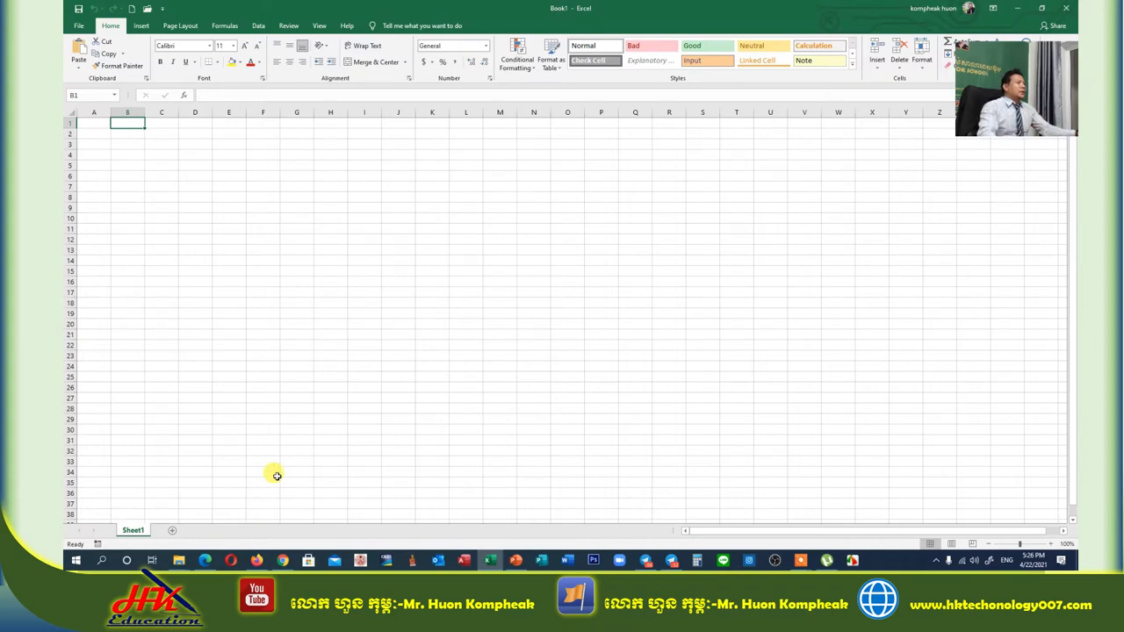
Step: Select A1, extend to B1, then jump to the last column of row 1
left_click(94, 121)
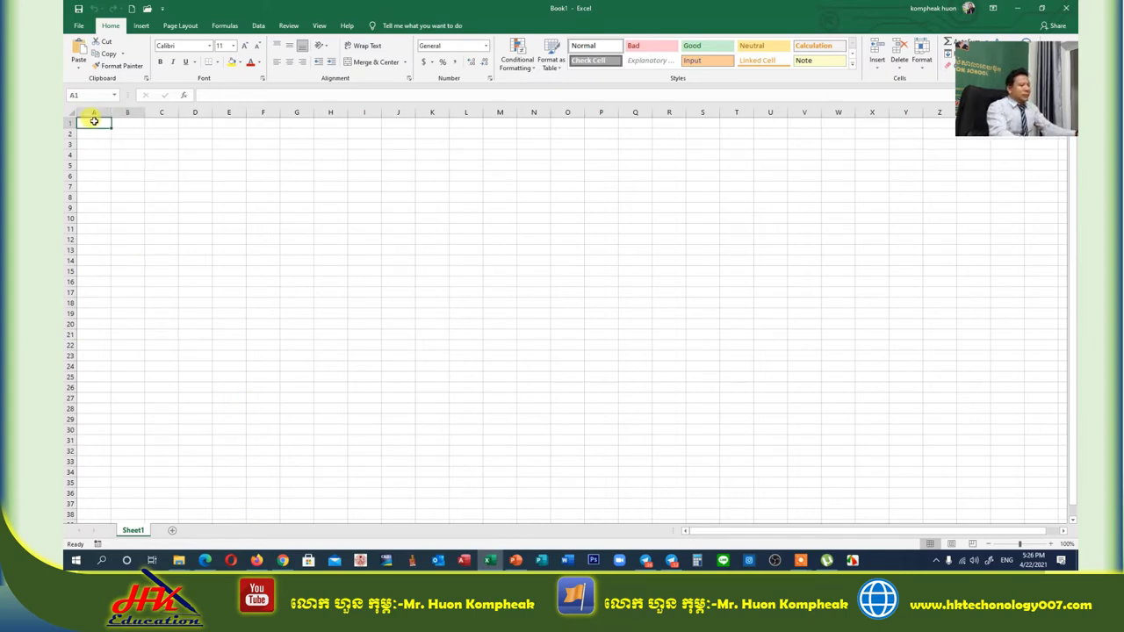
key("shift+Right")
key("Right")
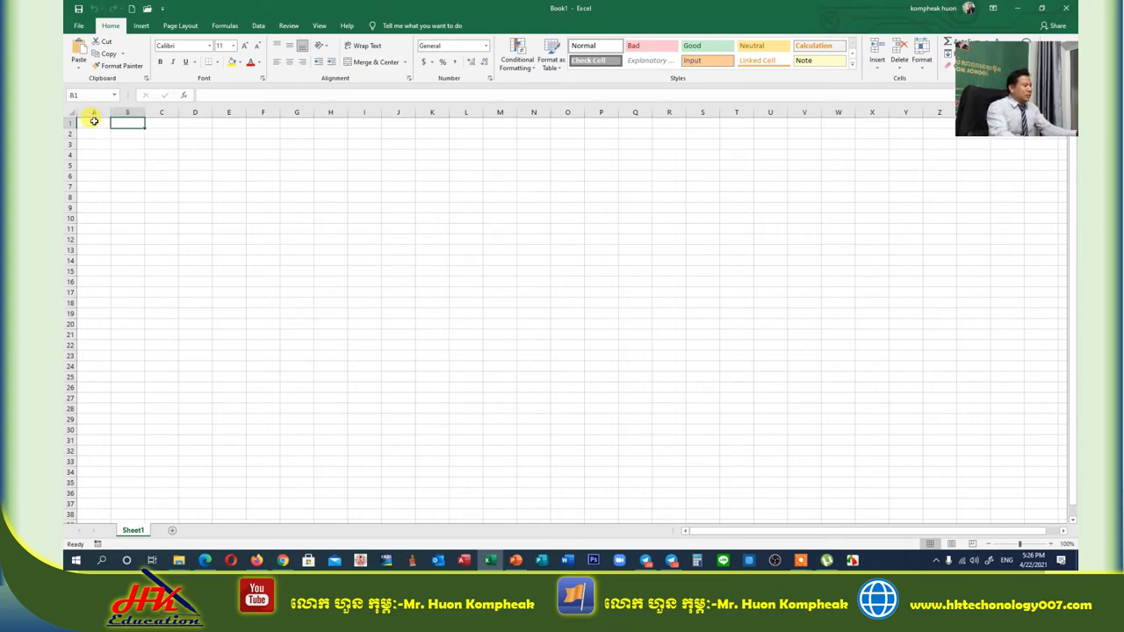
key("ctrl+Right")
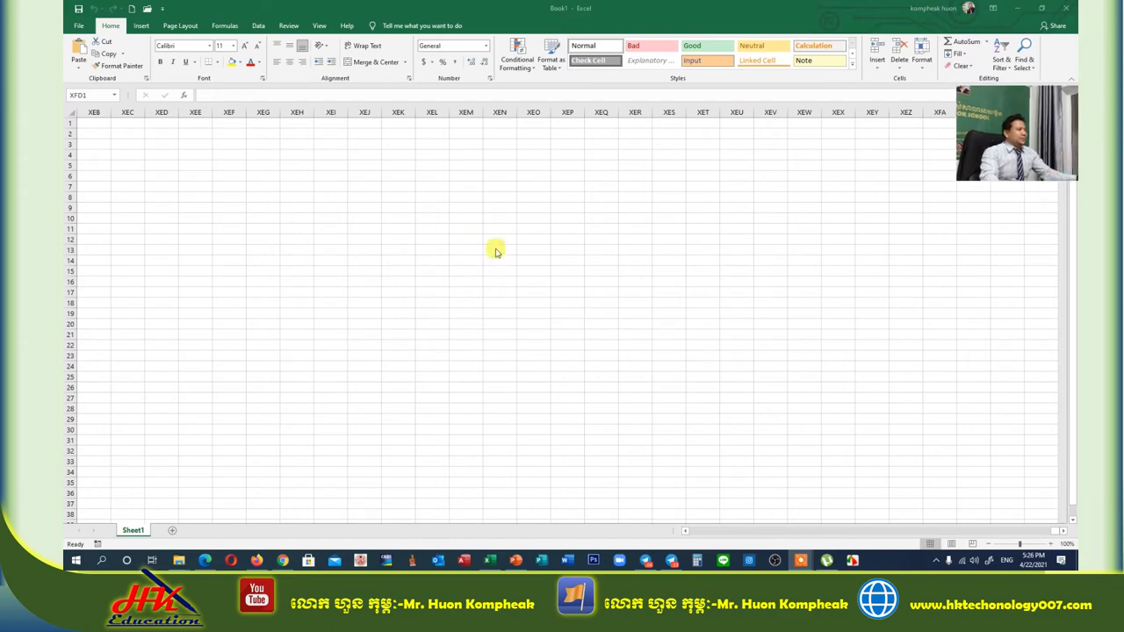
Step: Jump back to A1 with Ctrl+Home, then select column A and the D5 area
key("ctrl+Home")
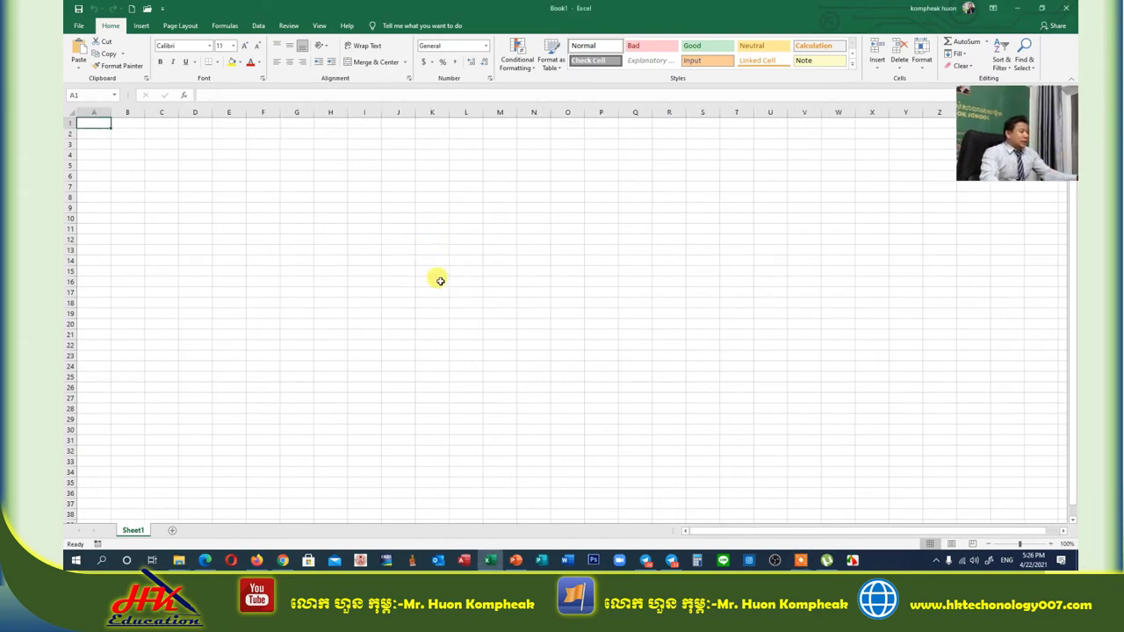
left_click(94, 113)
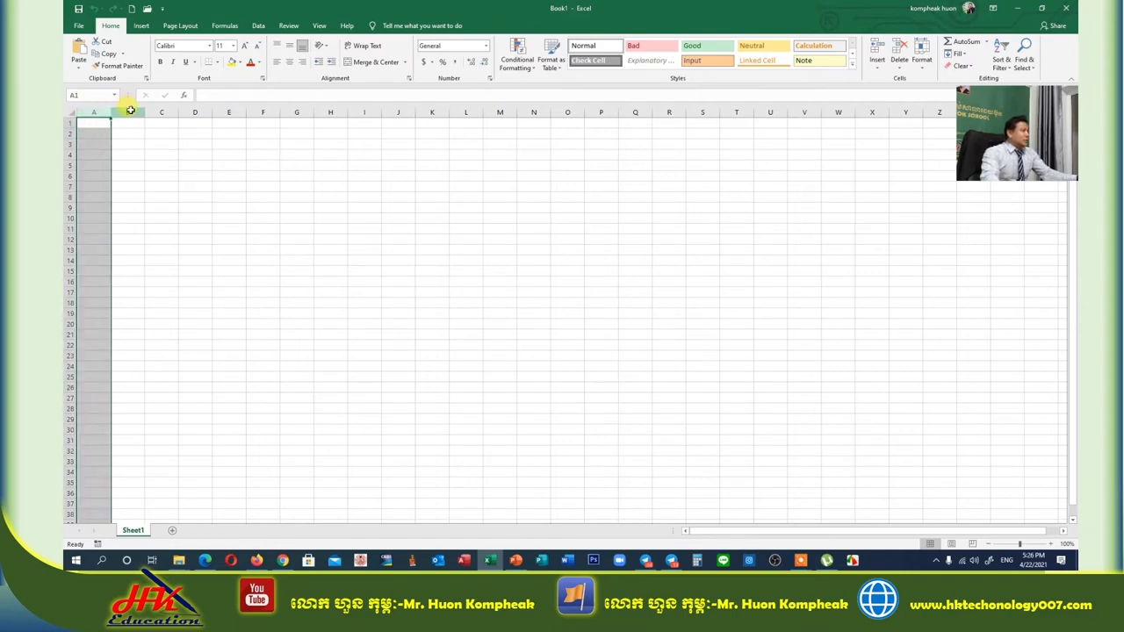
left_click_drag(108, 114, 202, 115)
left_click(94, 123)
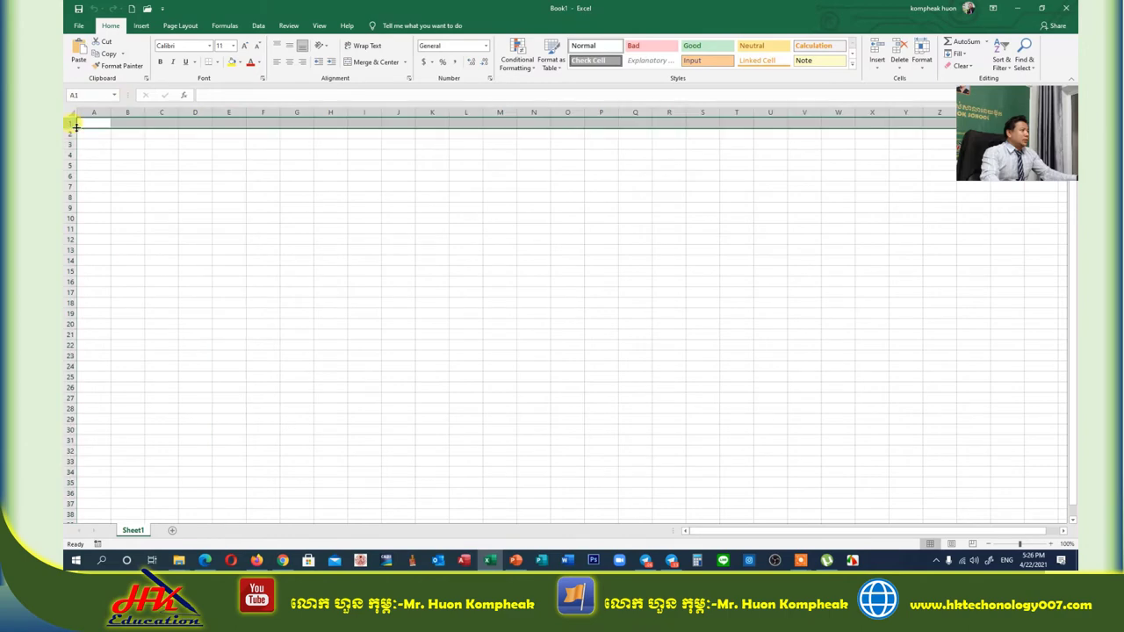
left_click_drag(78, 123, 201, 166)
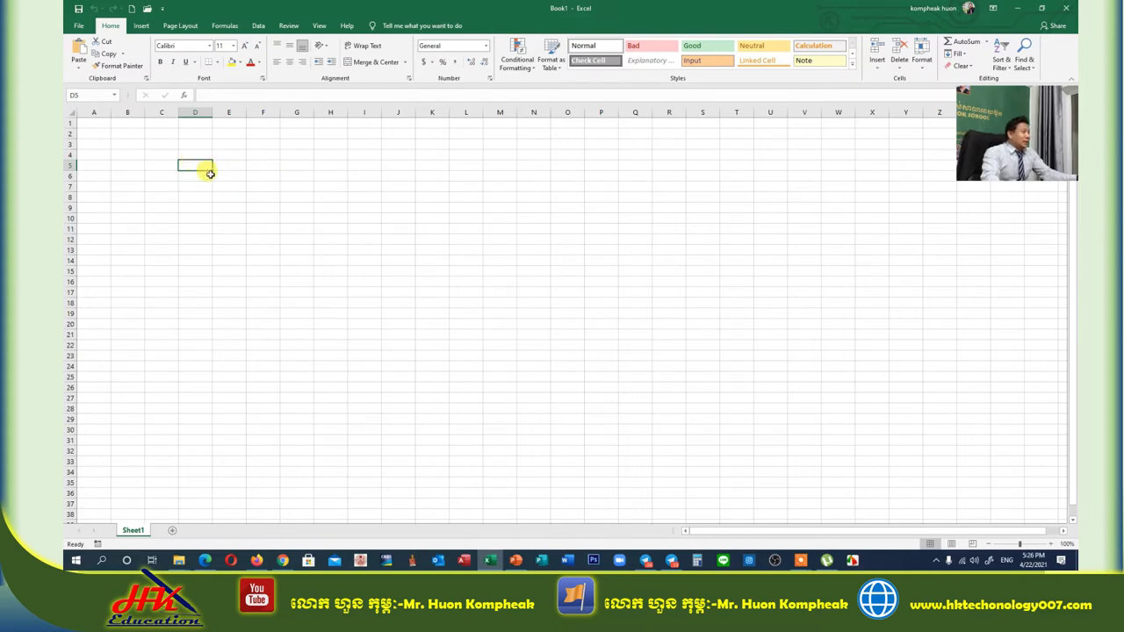
Step: Enter ddd in L5, dd in E5, ddd in F7, and start IBOOK SCHOOL IN POI PET in F9
left_click(466, 164)
type("ddd")
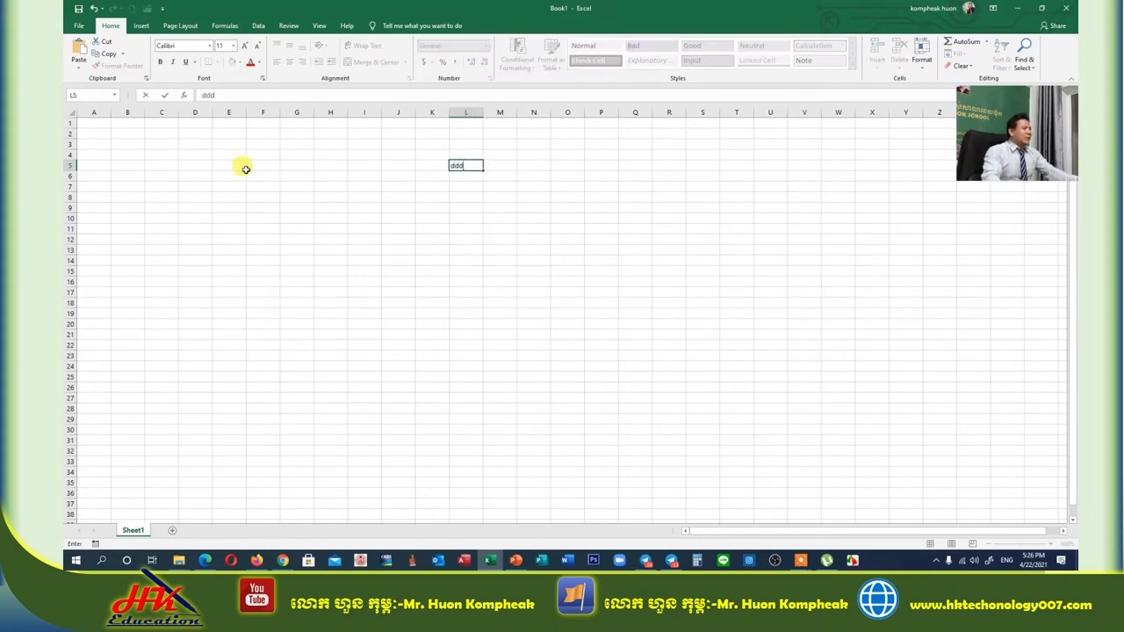
left_click(241, 166)
type("dd")
left_click(275, 186)
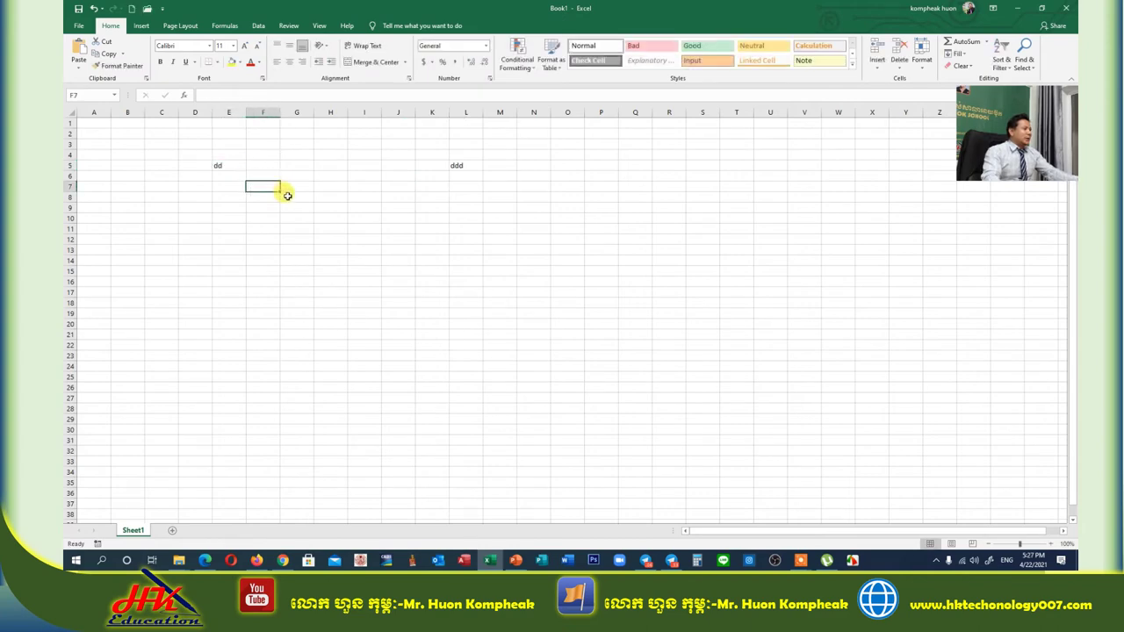
type("ddd")
left_click(272, 206)
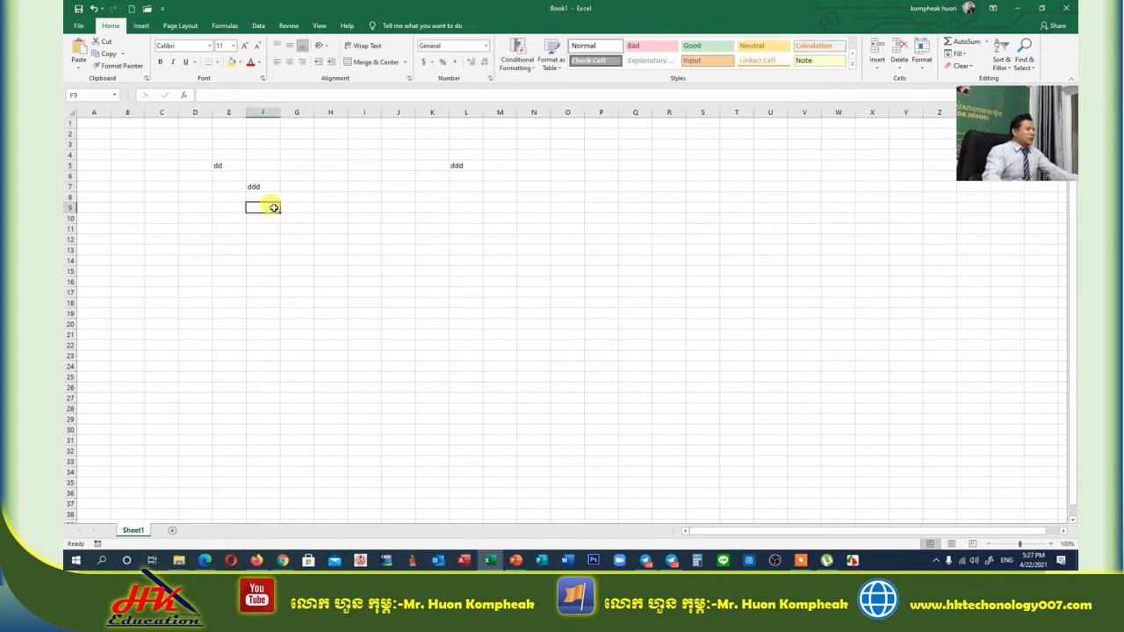
type("IBOOK SCHOOL IN POI PET")
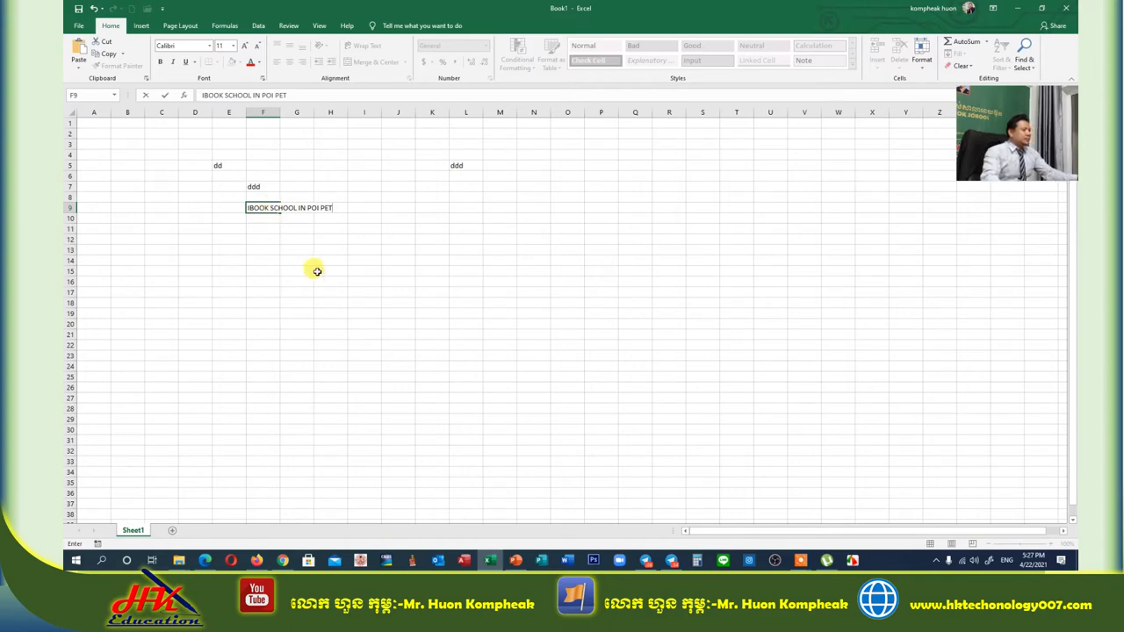
Step: Commit the F9 text and clear the test entries in E5, L5 and F7
left_click(337, 270)
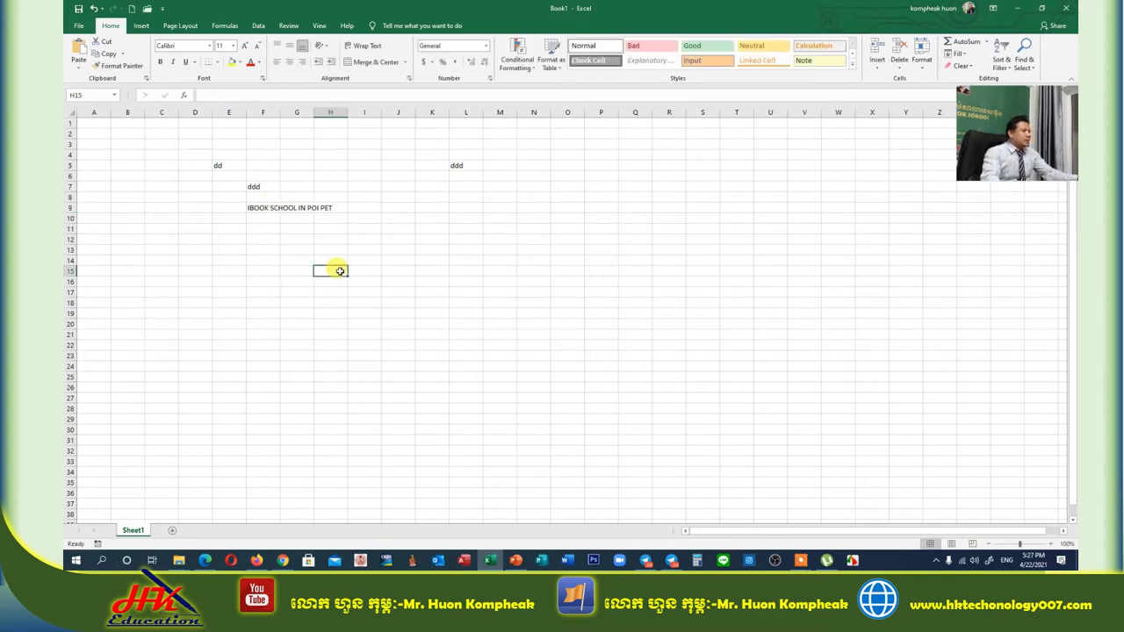
left_click(225, 167)
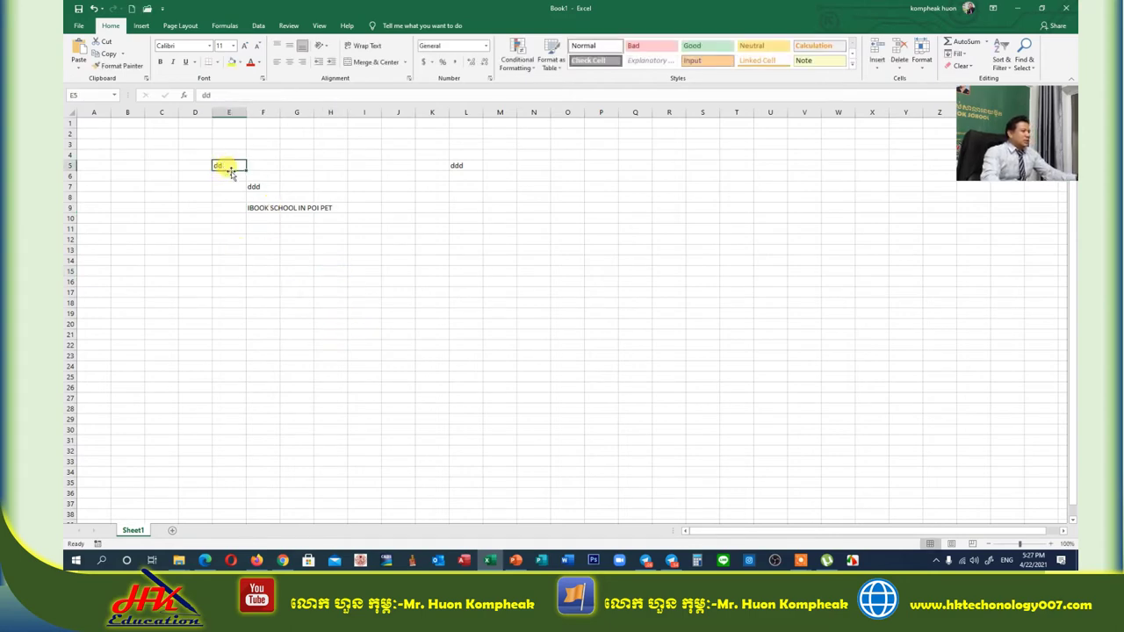
left_click_drag(235, 172, 461, 165)
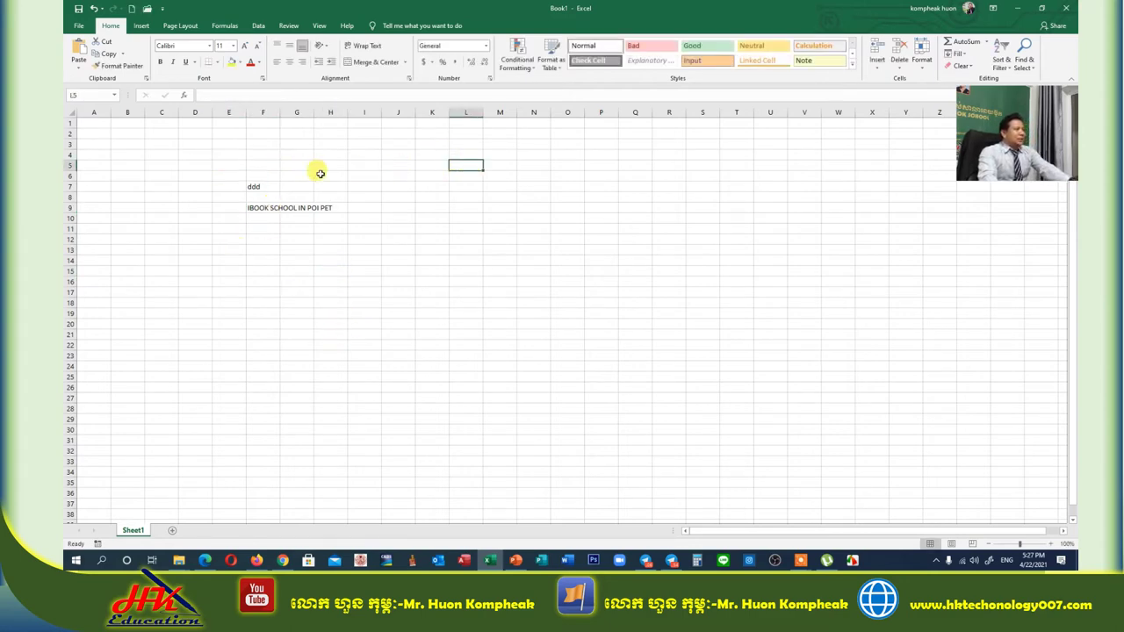
left_click_drag(266, 186, 263, 186)
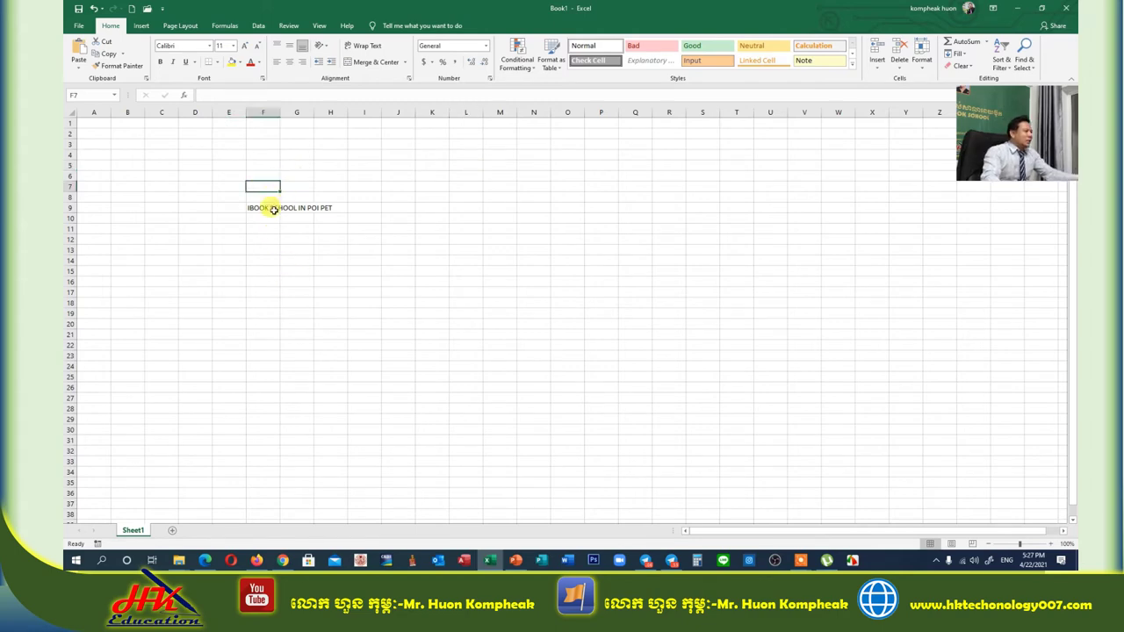
left_click(276, 208)
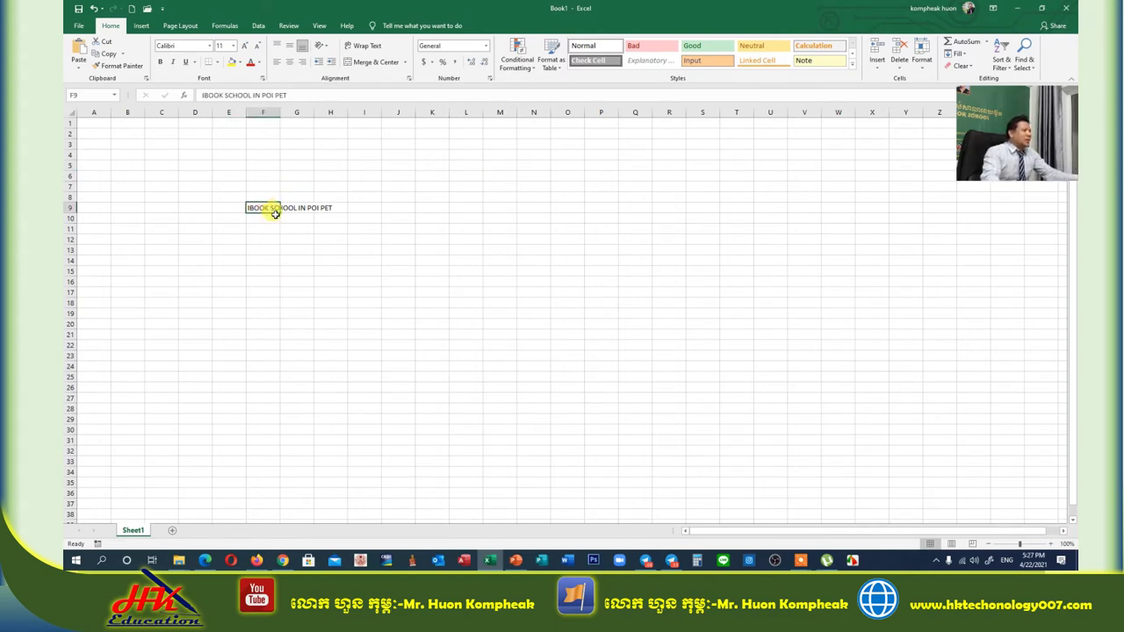
left_click(364, 228)
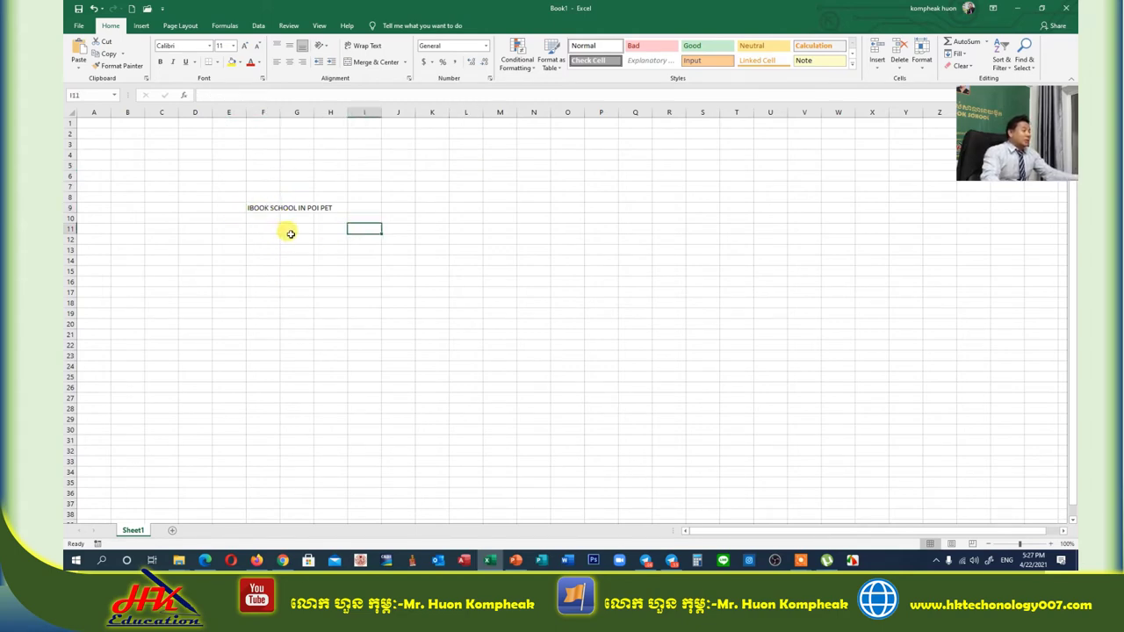
left_click(254, 208)
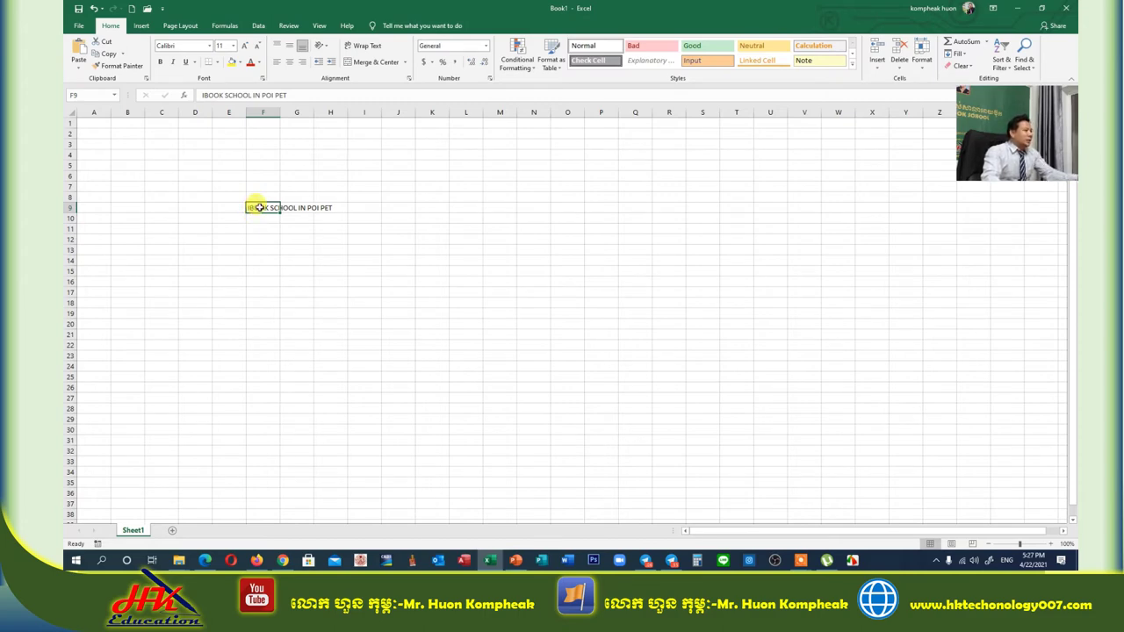
double_click(260, 208)
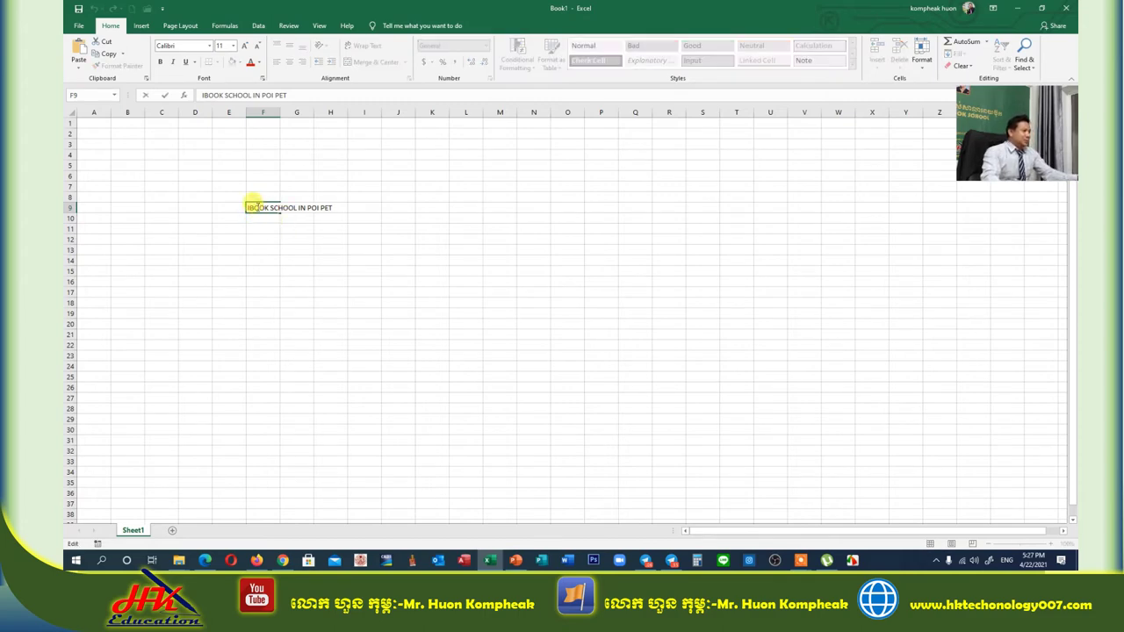
left_click(255, 216)
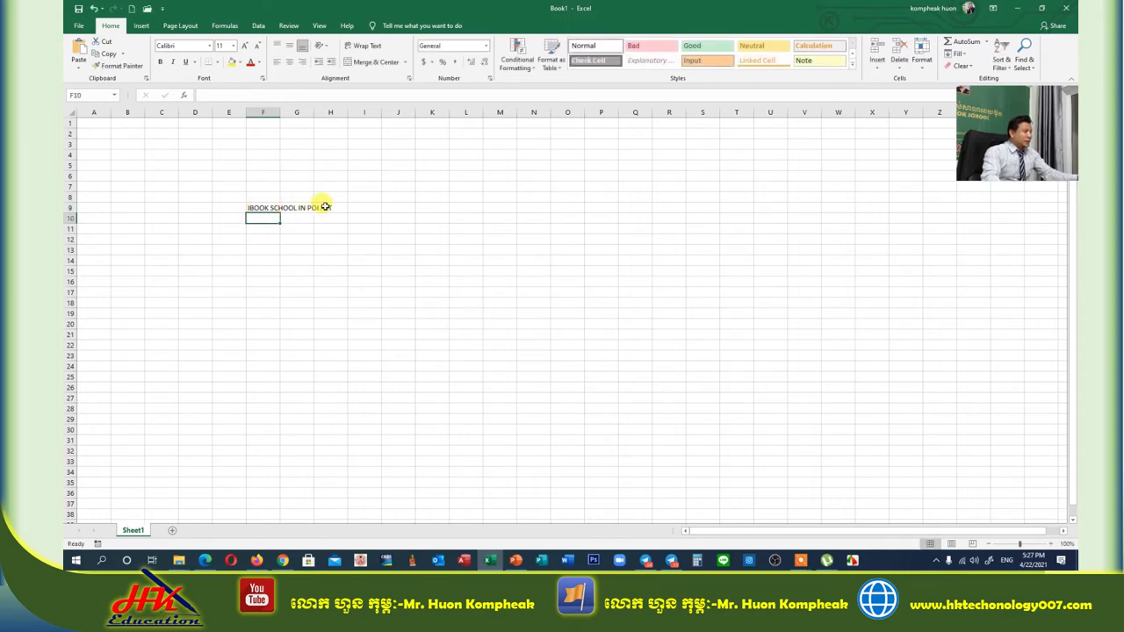
double_click(325, 207)
left_click(304, 209)
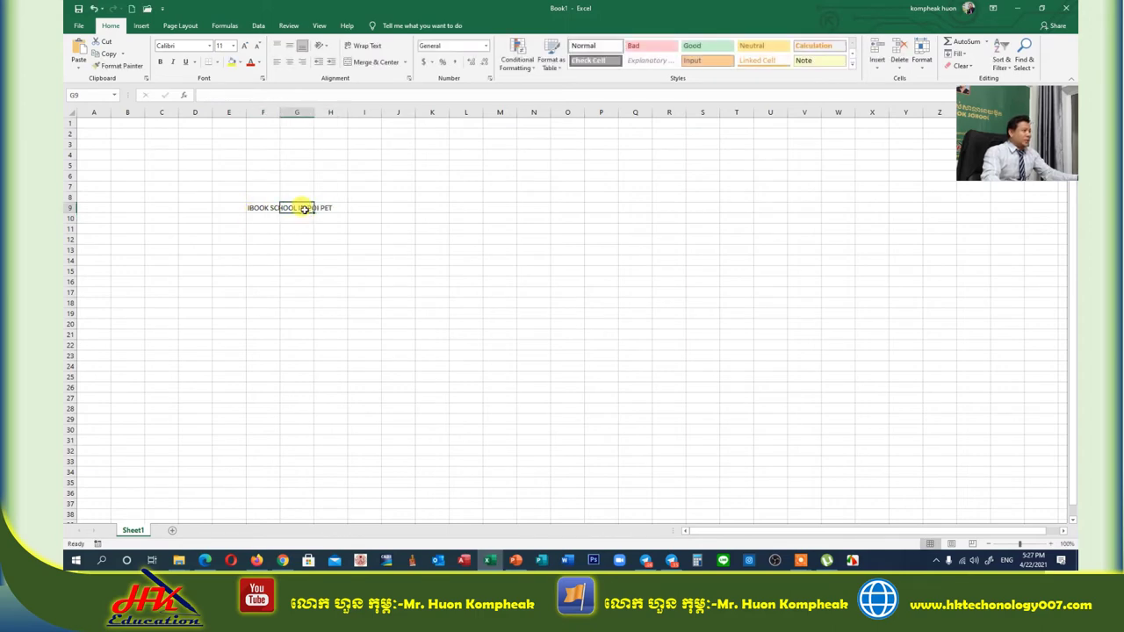
left_click(255, 208)
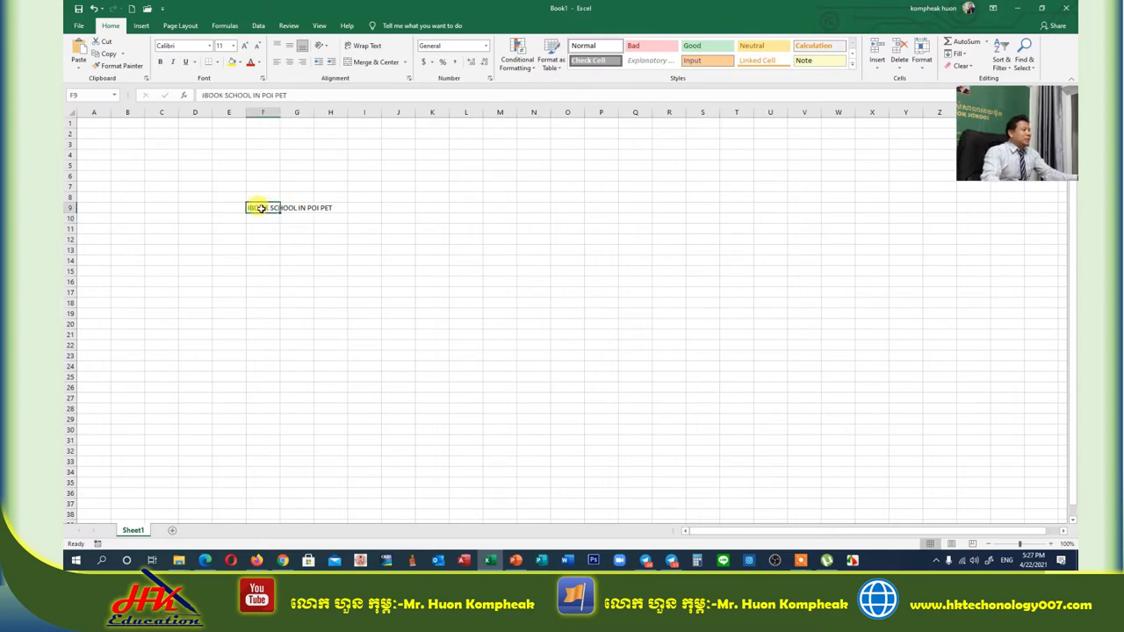
double_click(261, 208)
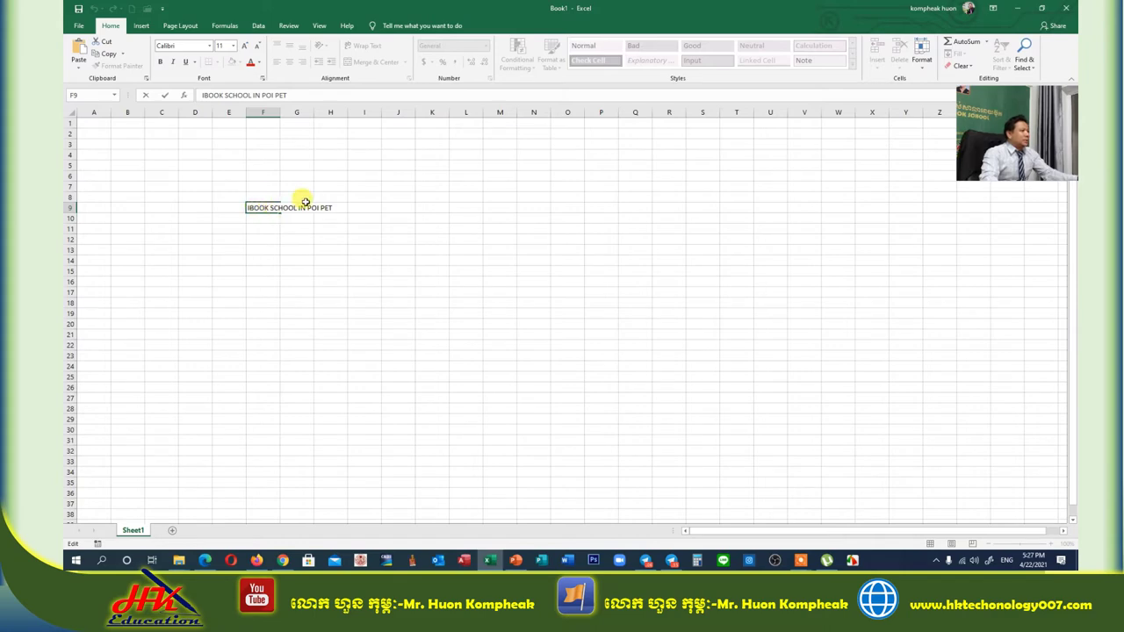
left_click(302, 198)
left_click(259, 207)
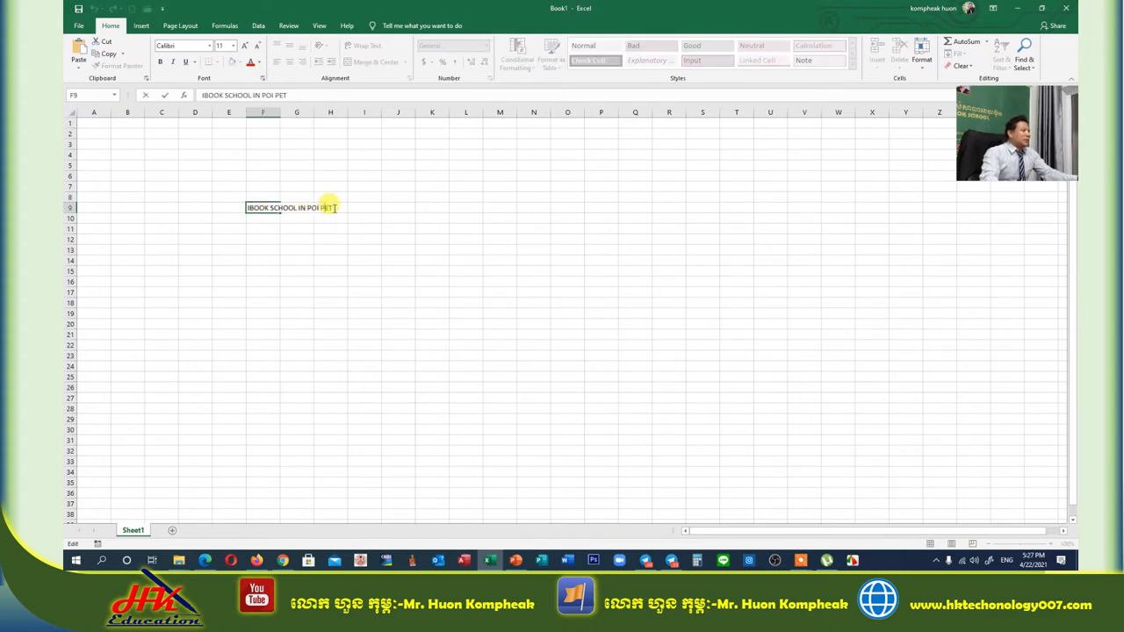
left_click(266, 207)
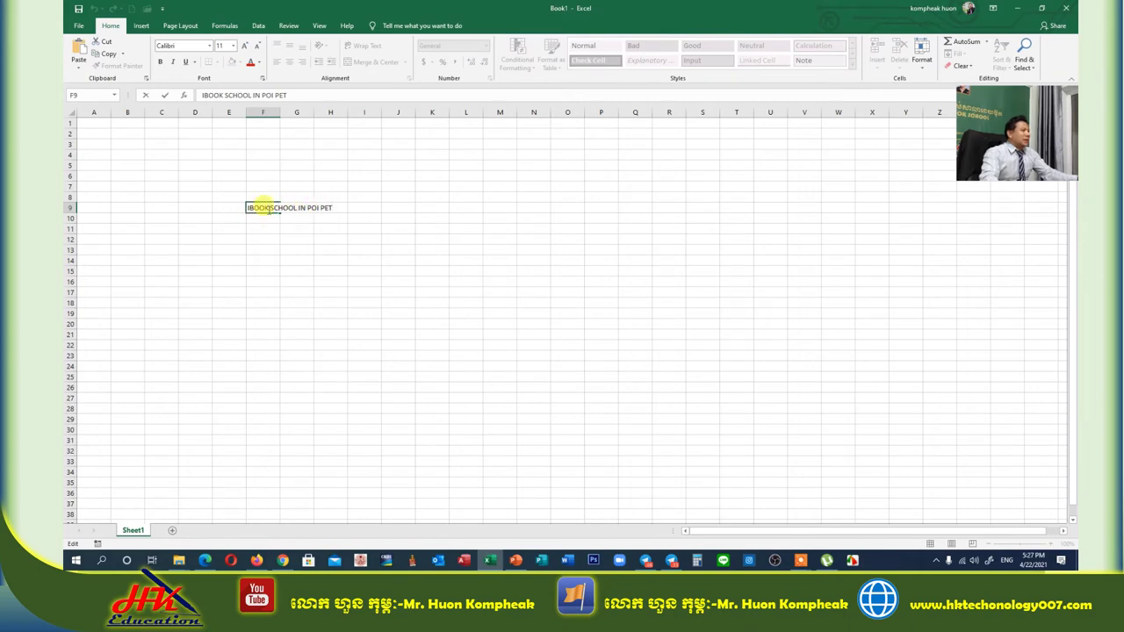
left_click(257, 234)
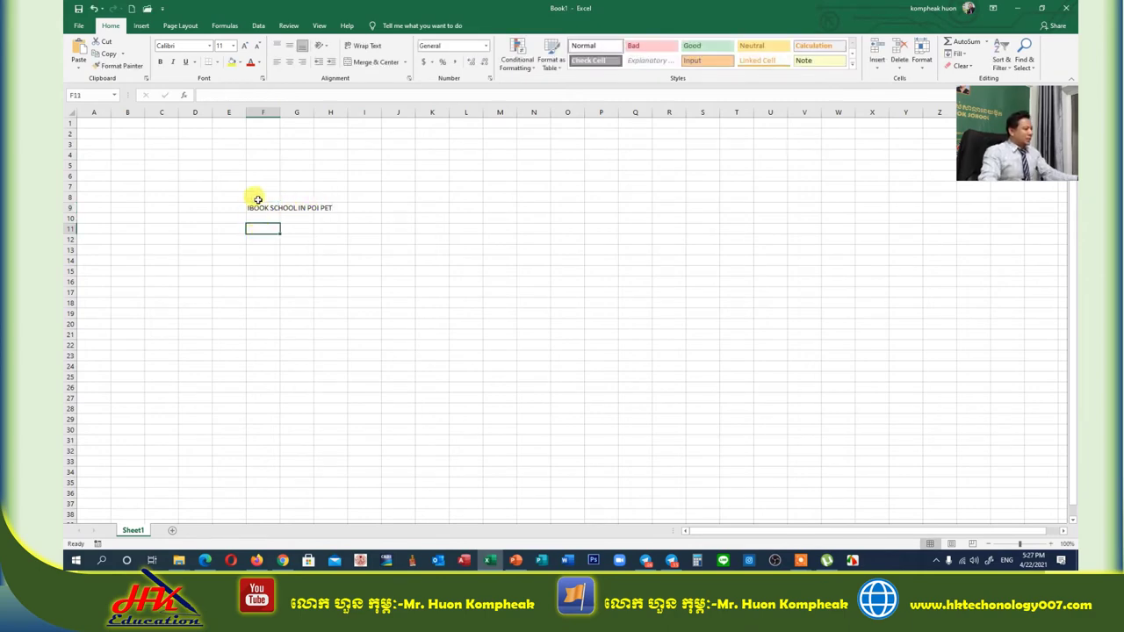
Step: Flip through Insert, Page Layout and Formulas back to Home, select F9, and open File
left_click(145, 28)
left_click(180, 25)
left_click(225, 25)
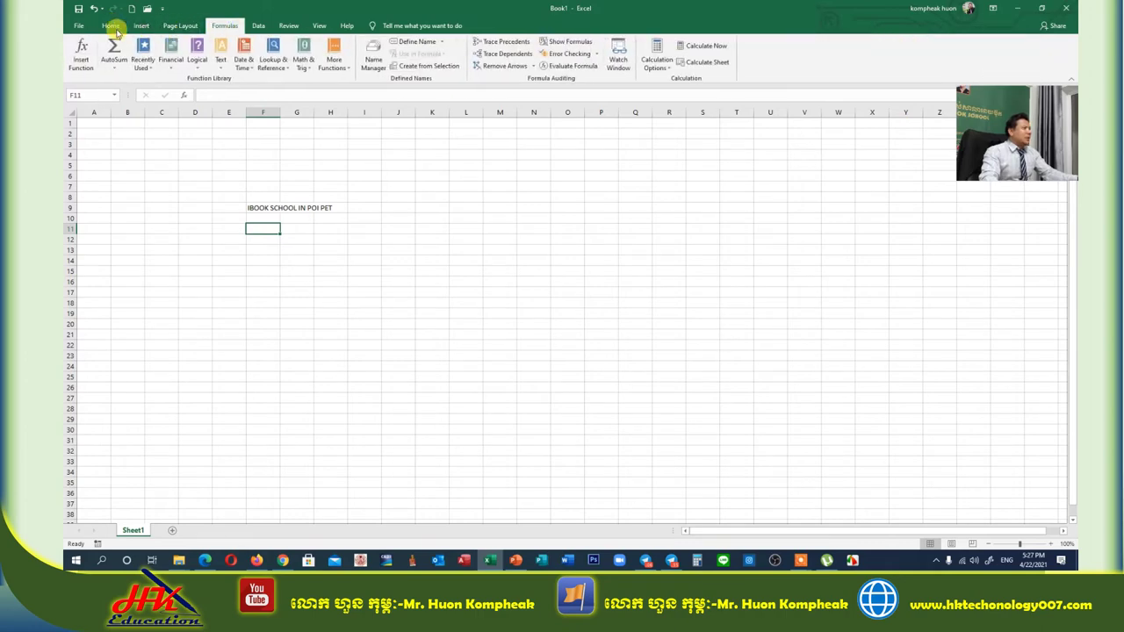
left_click(111, 26)
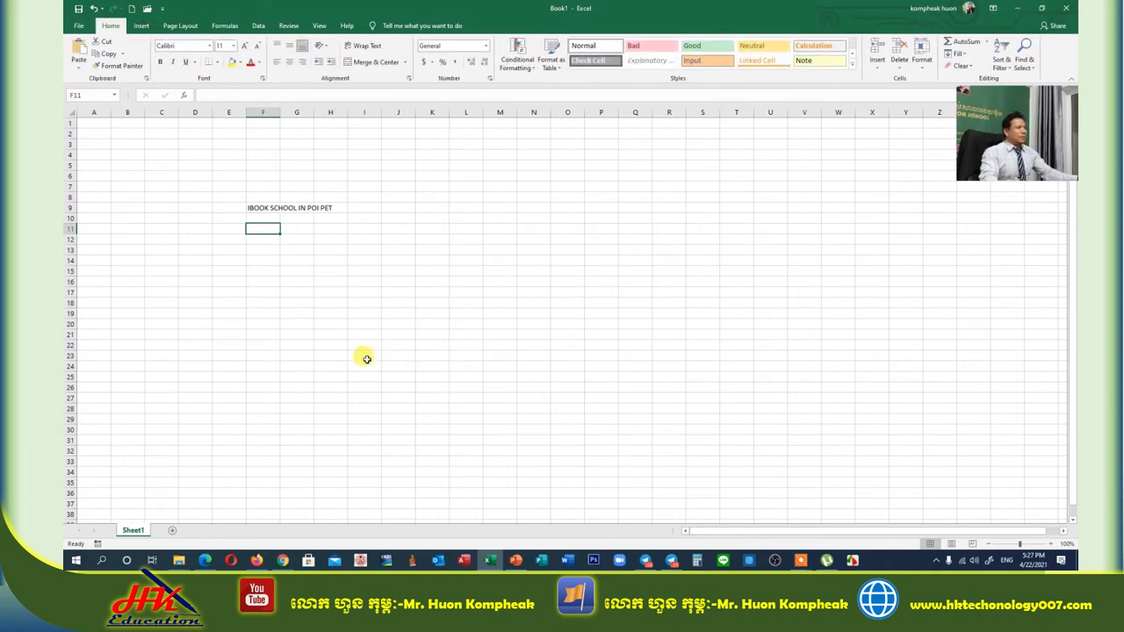
left_click(261, 211)
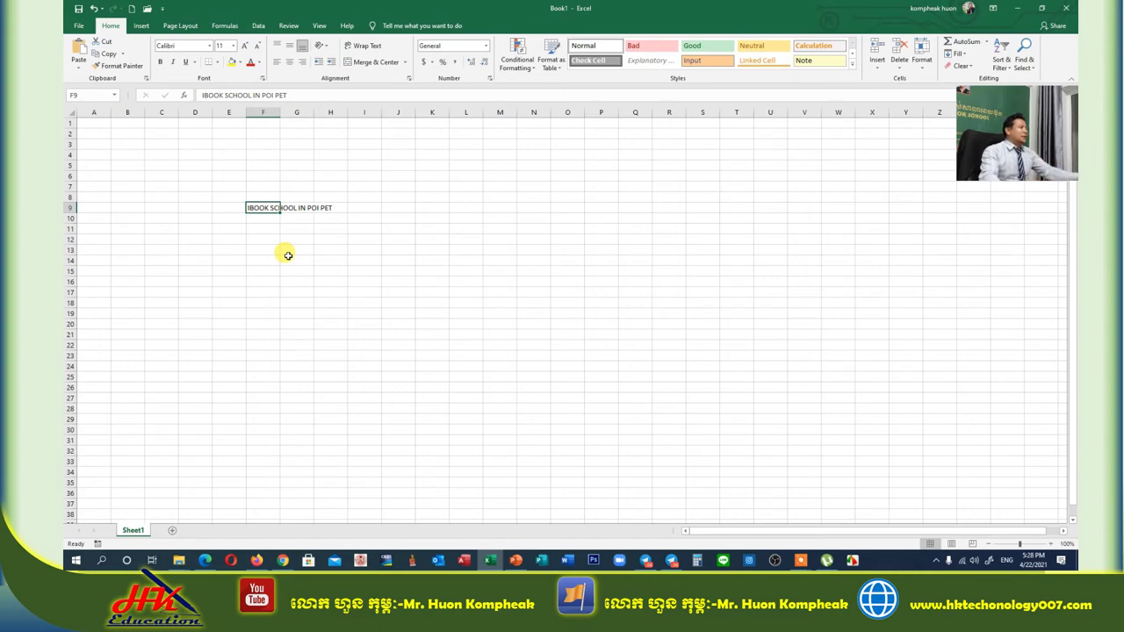
left_click(79, 24)
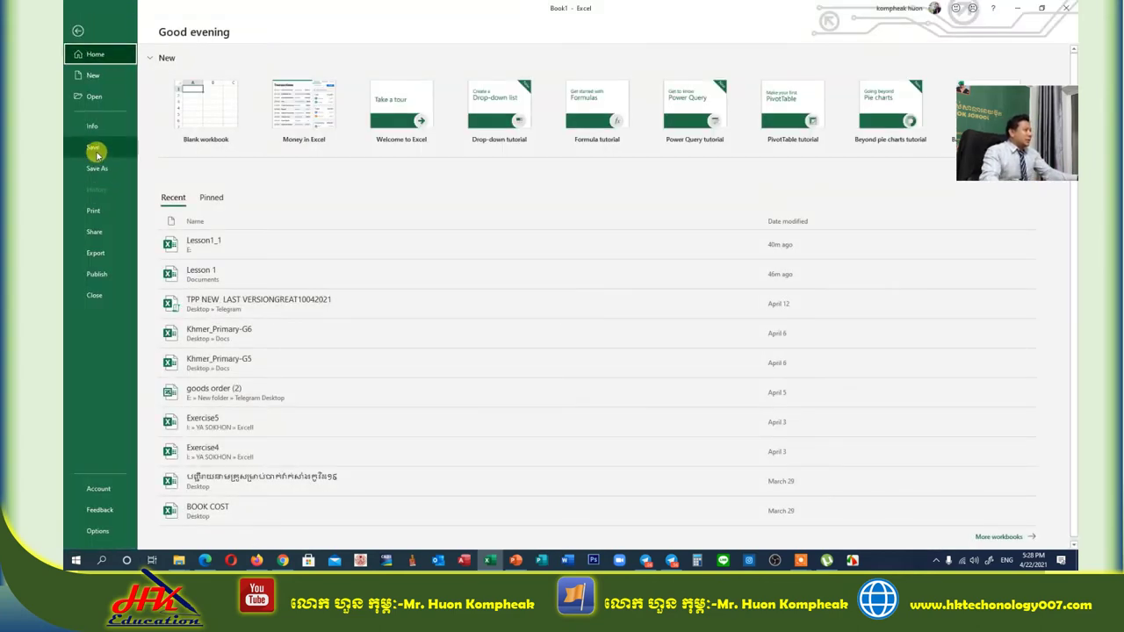
left_click(97, 154)
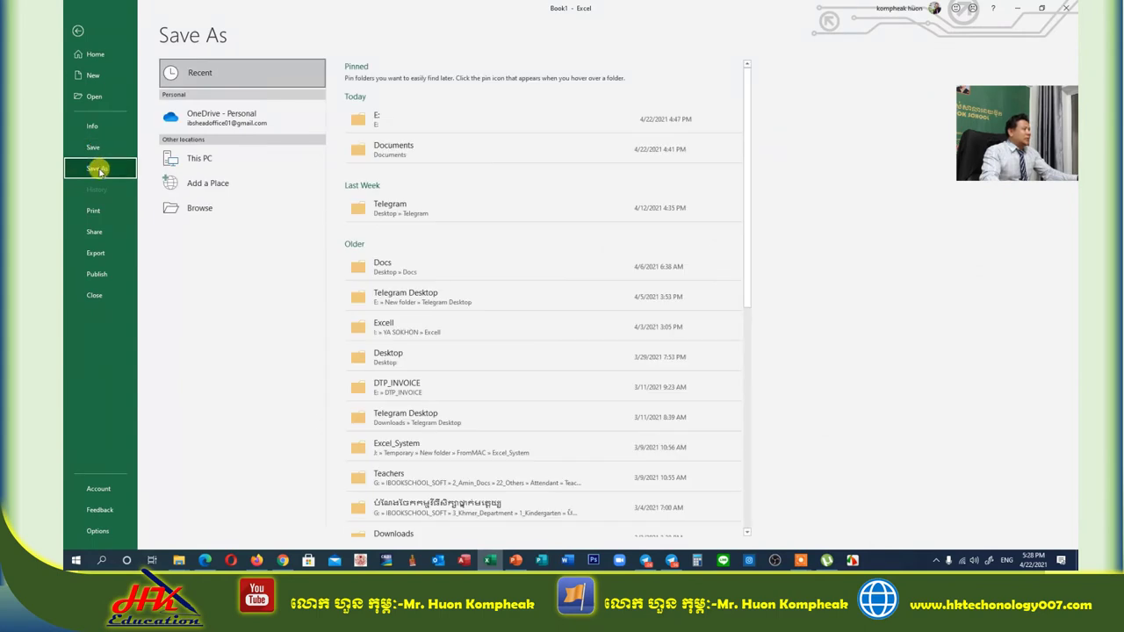
left_click(93, 147)
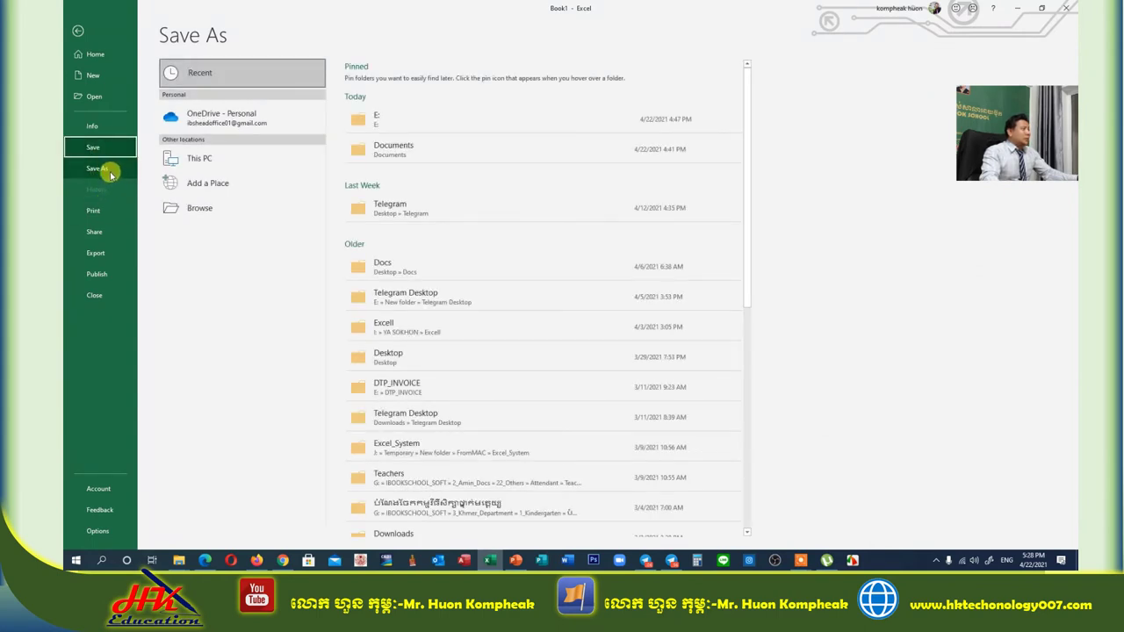
left_click(94, 147)
left_click(78, 31)
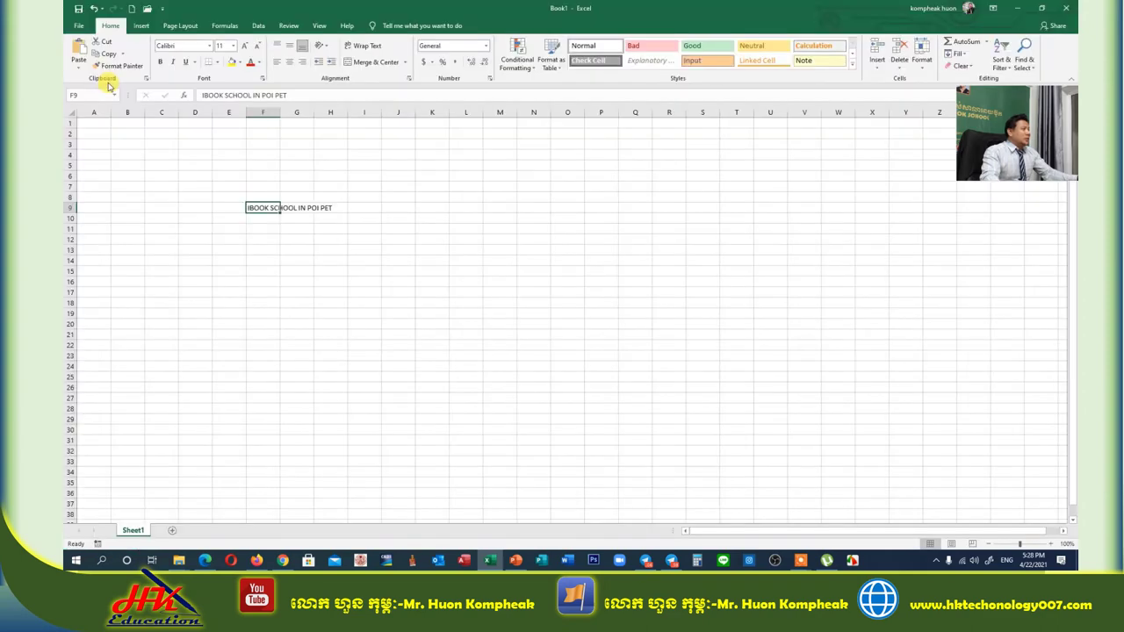
left_click(78, 26)
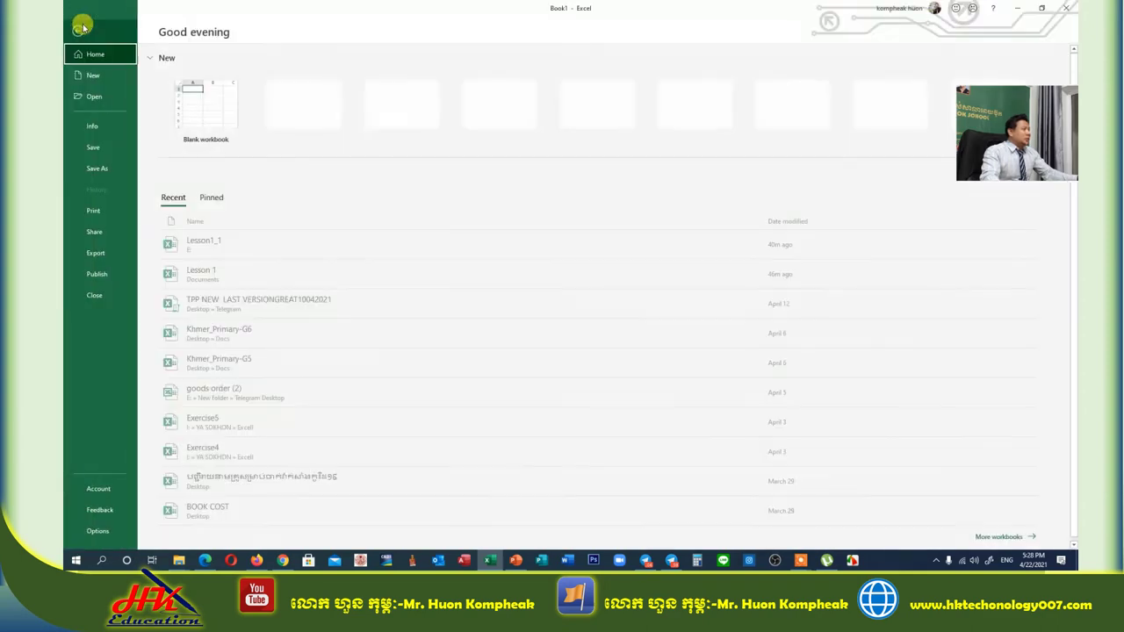
left_click(97, 149)
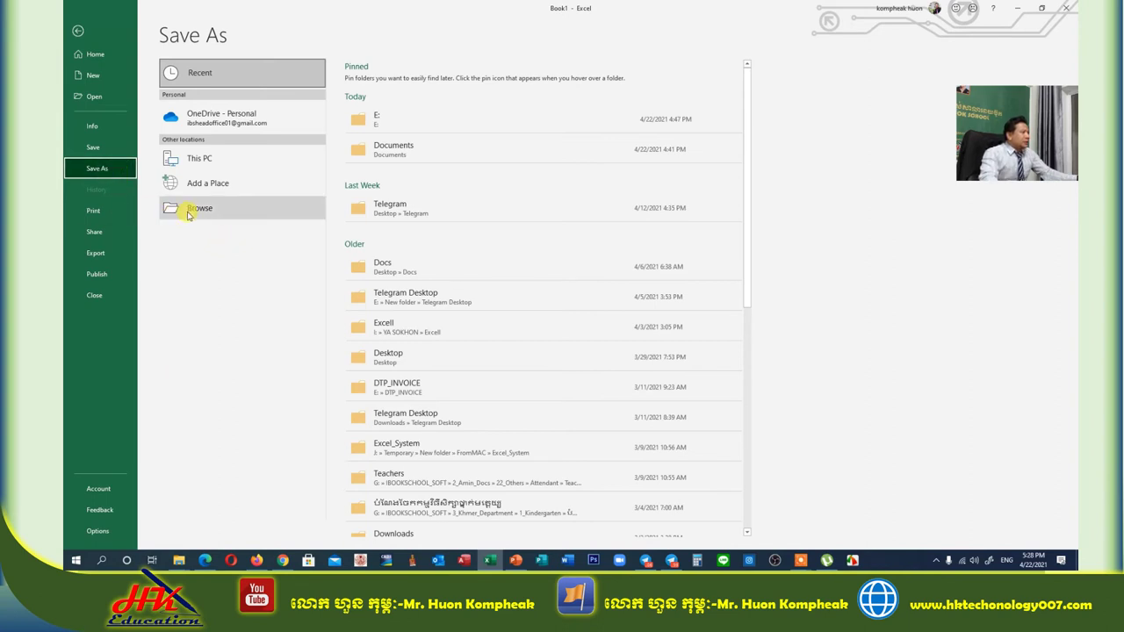
Step: Open the Browse save dialog and check the Documents, Desktop, Downloads, Music, Pictures and Videos folders
left_click(189, 212)
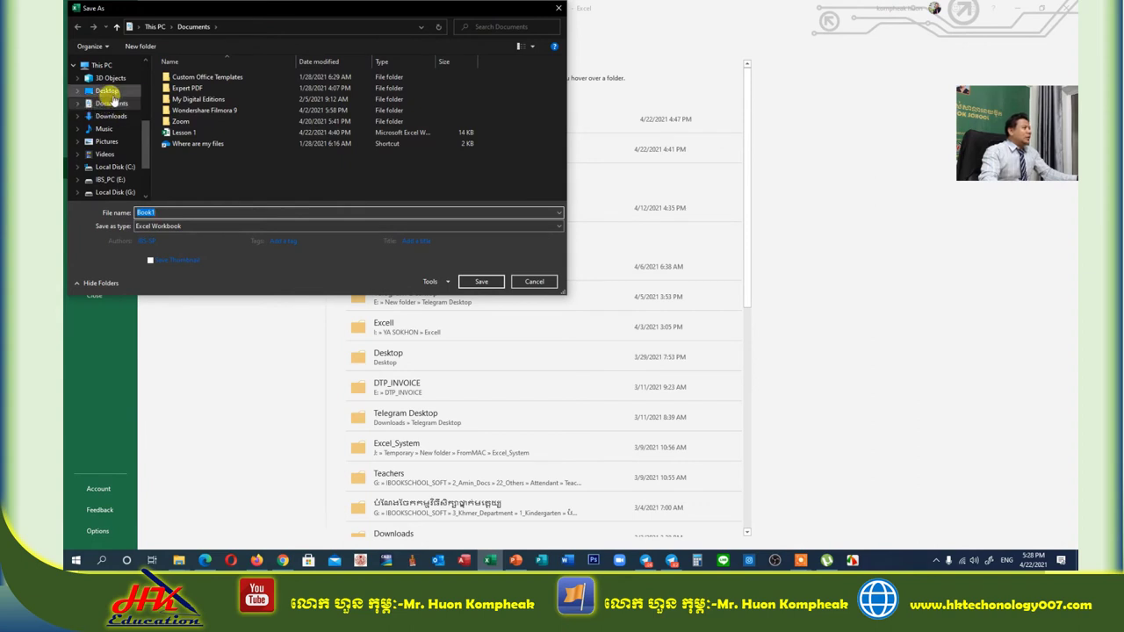
left_click(114, 106)
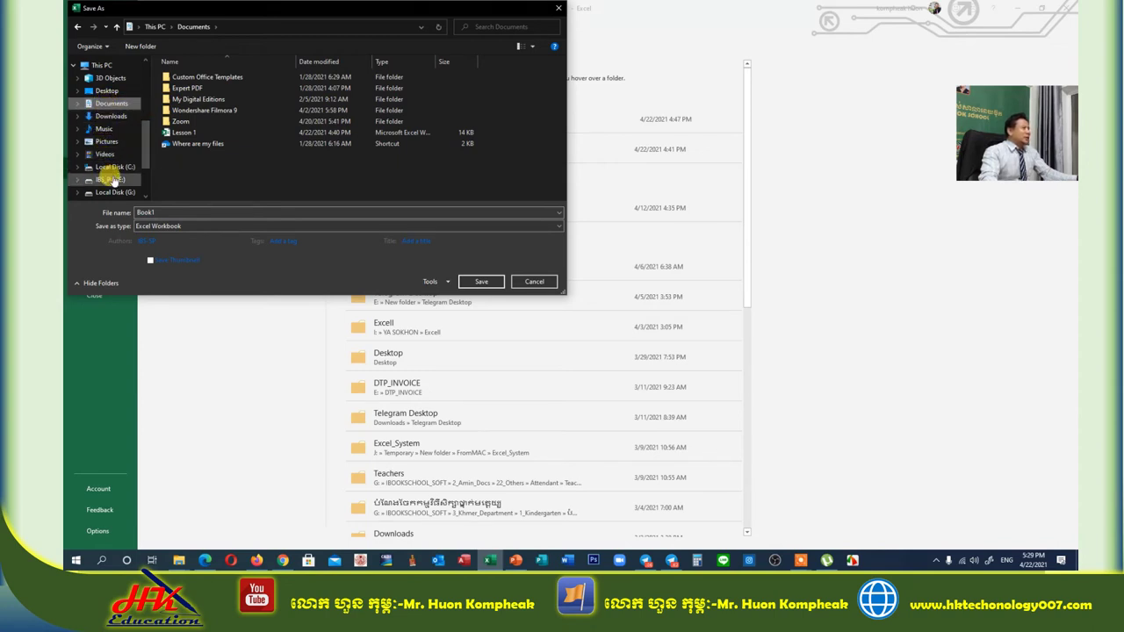
left_click(105, 91)
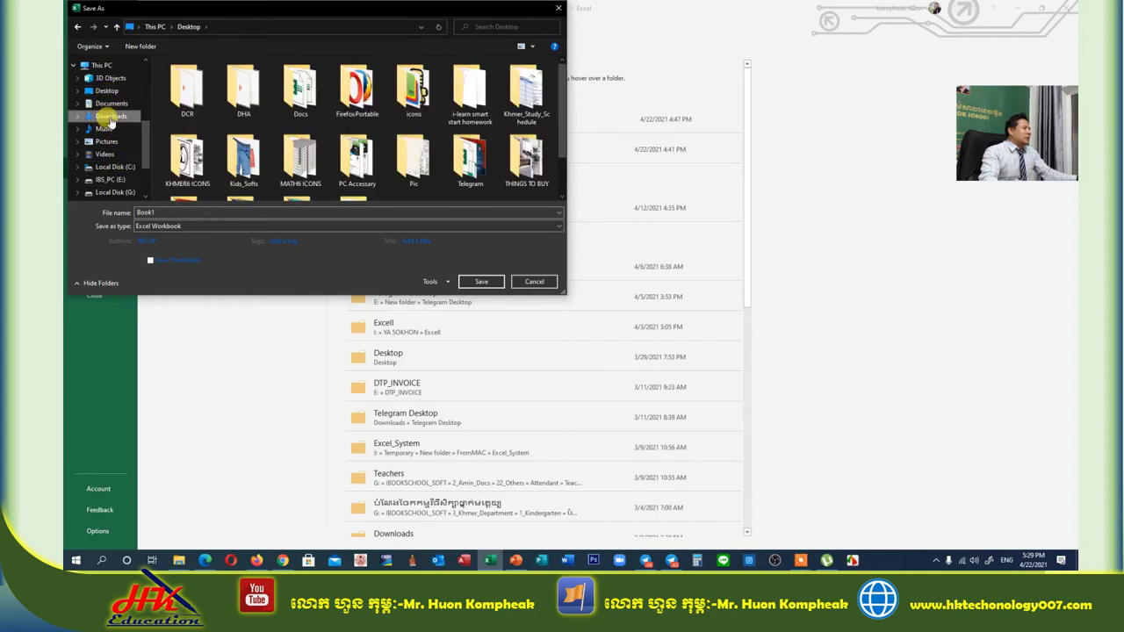
left_click(109, 116)
left_click(111, 130)
left_click(110, 142)
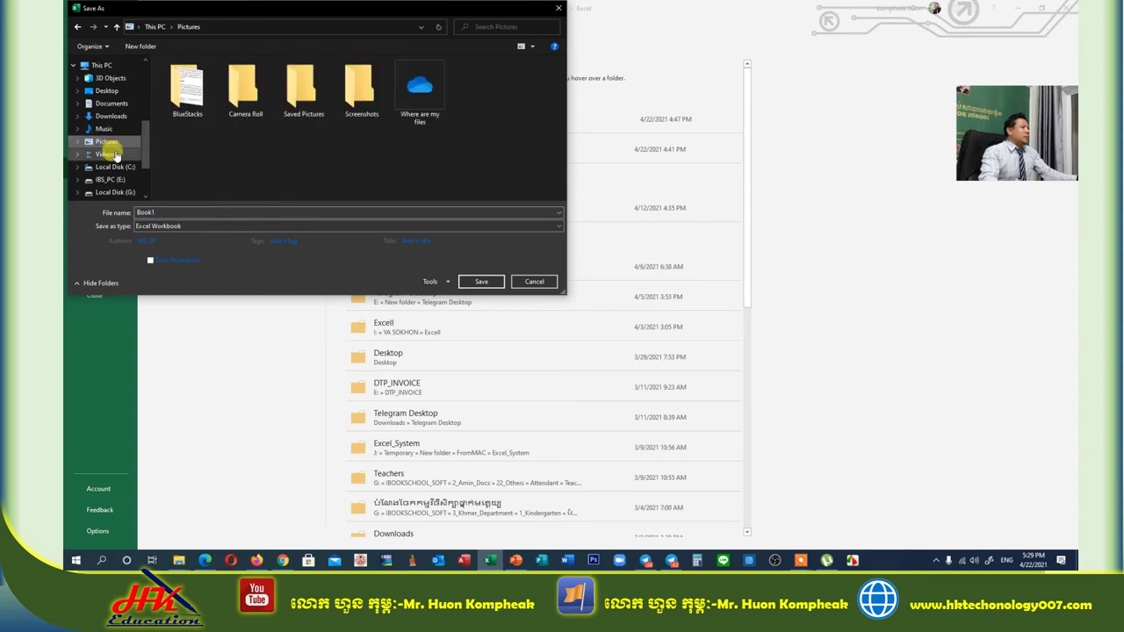
left_click(113, 154)
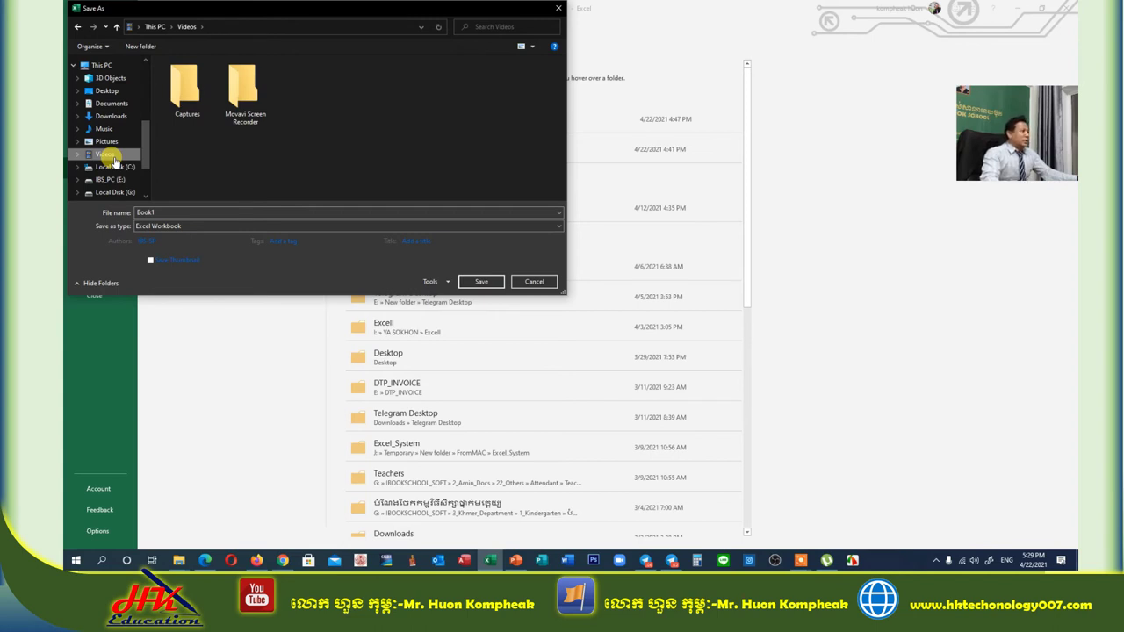
Step: Check drives IBS_PC (E:) and Local Disk (G:), then settle on Documents and select the file name
left_click(119, 109)
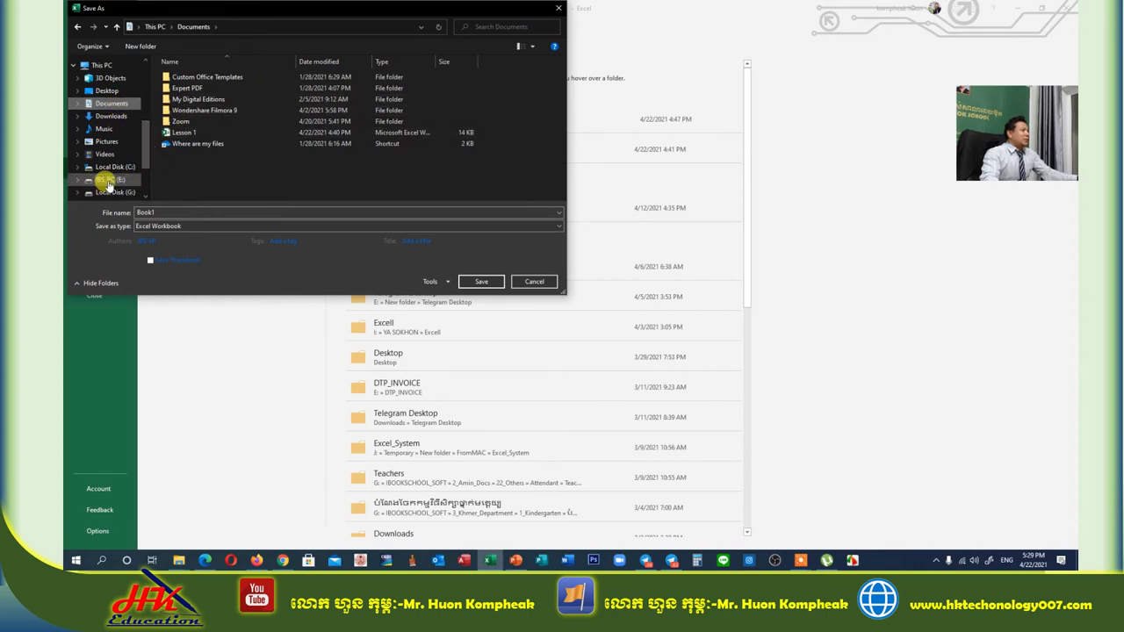
left_click(112, 180)
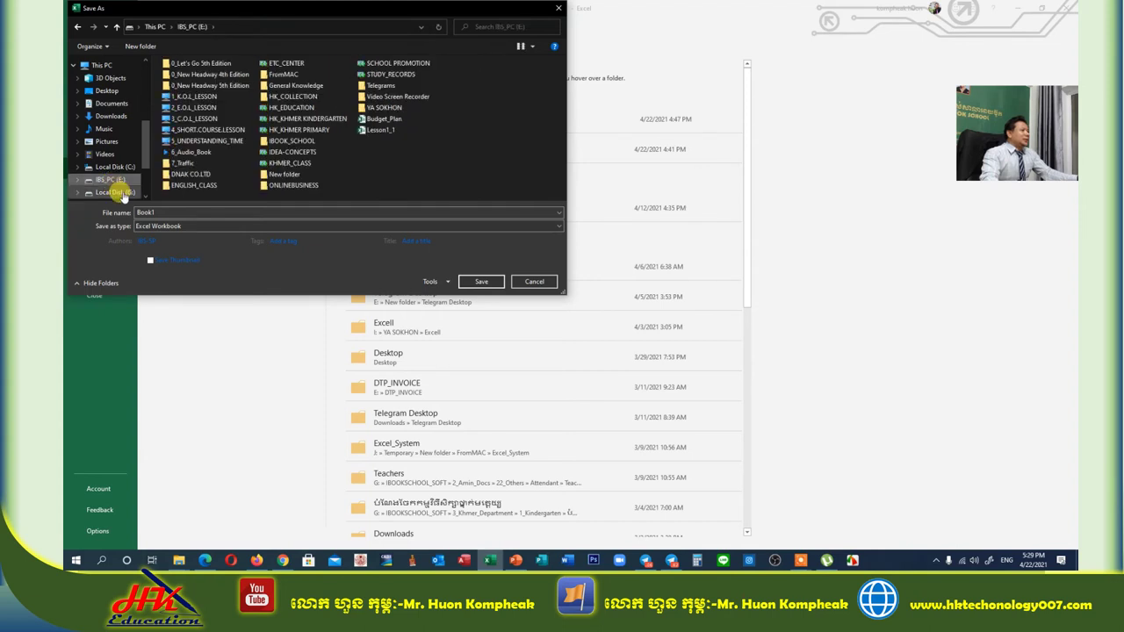
left_click(121, 192)
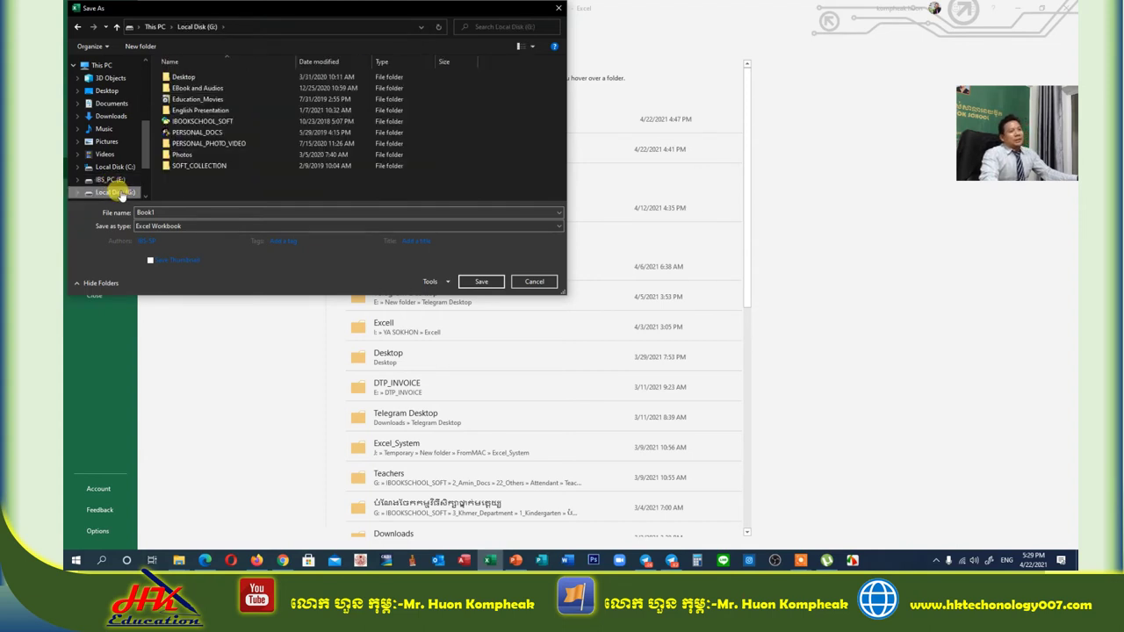
left_click(111, 180)
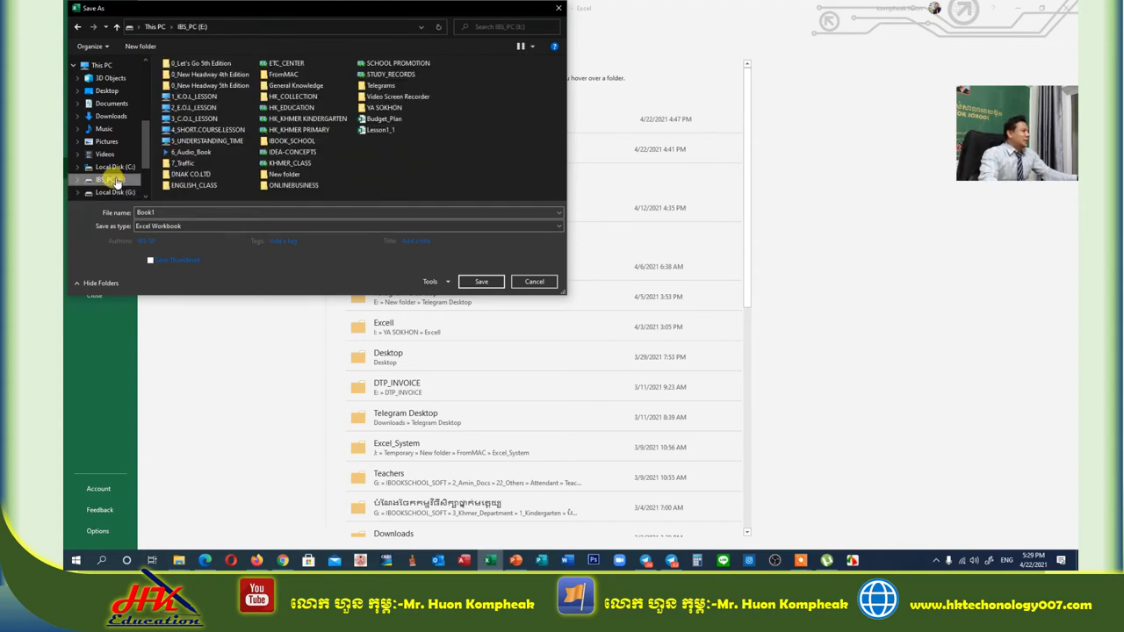
left_click(110, 104)
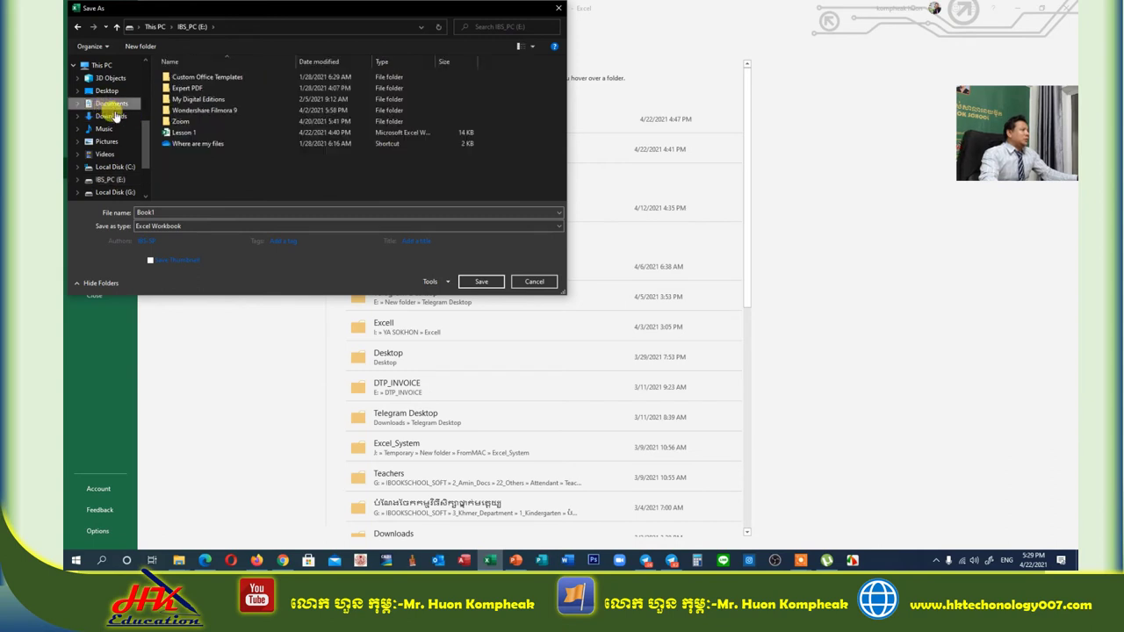
left_click(187, 213)
Step: Replace Book1 with the new Khmer-language file name and save into Documents
key("BackSpace")
type("មេរៀនទី១")
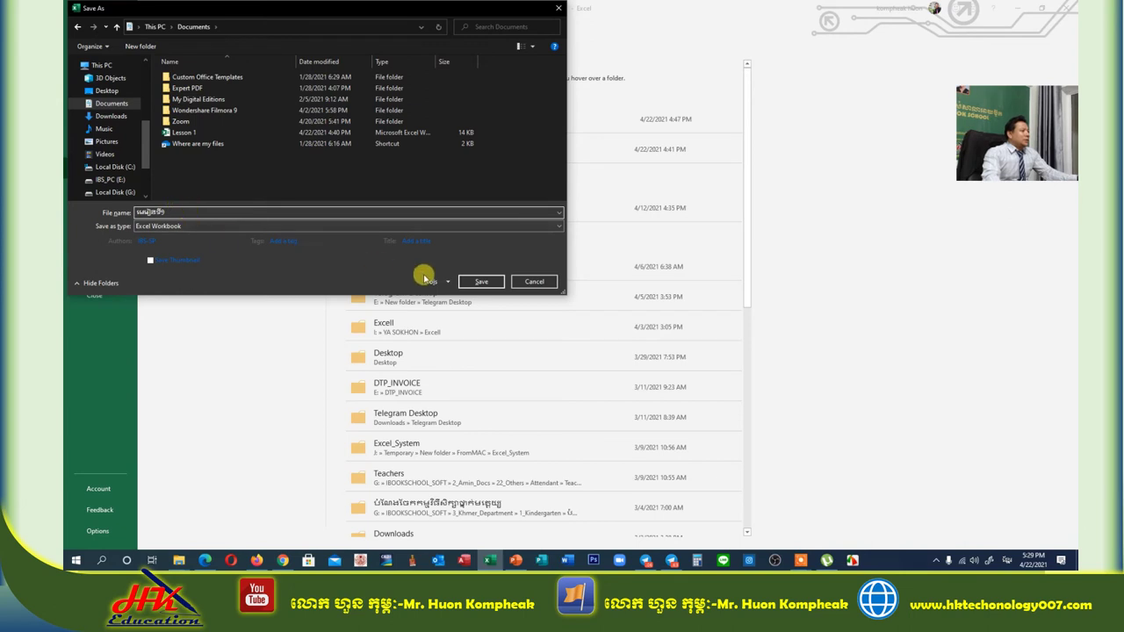
left_click(480, 283)
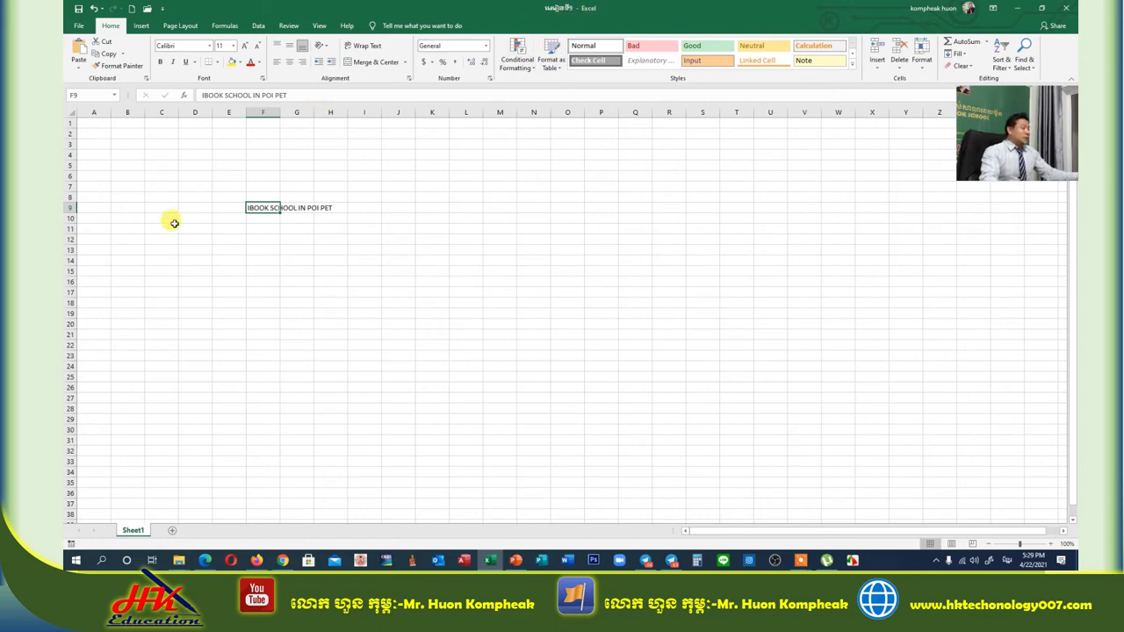
Step: Select F12 away from the text cell, then close the window to quit Excel
left_click(272, 239)
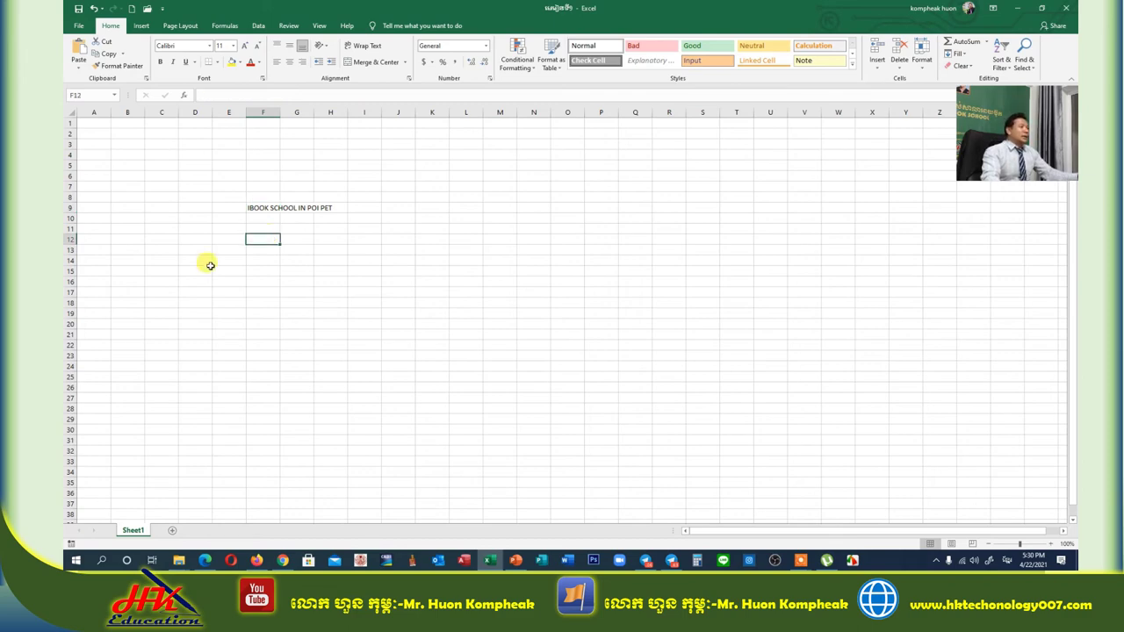
left_click(1070, 9)
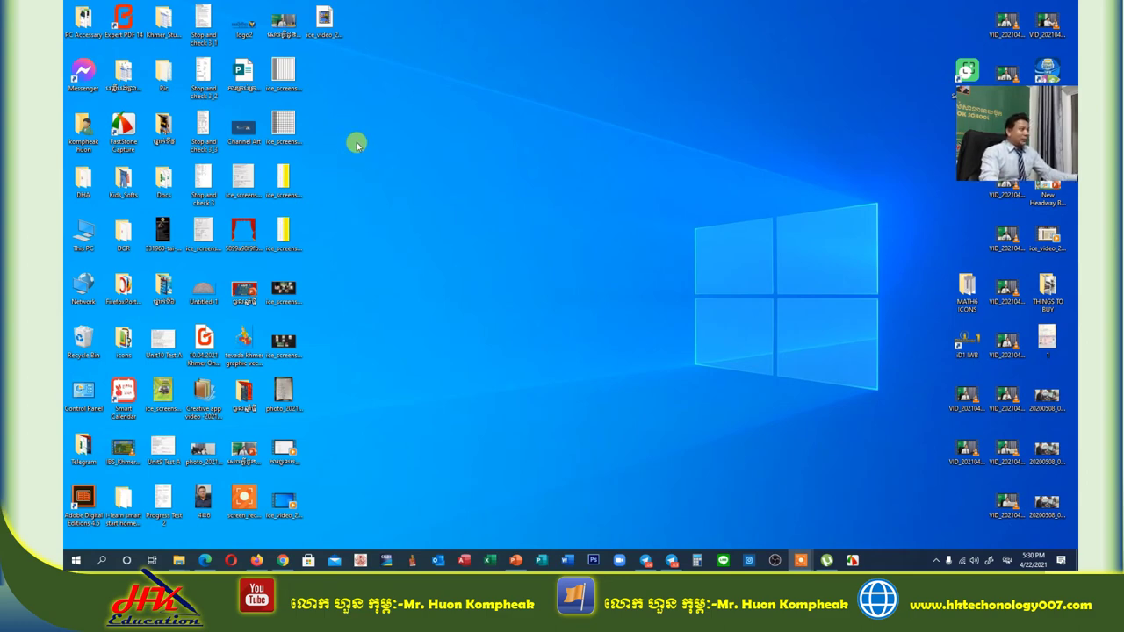
left_click(73, 562)
type("k")
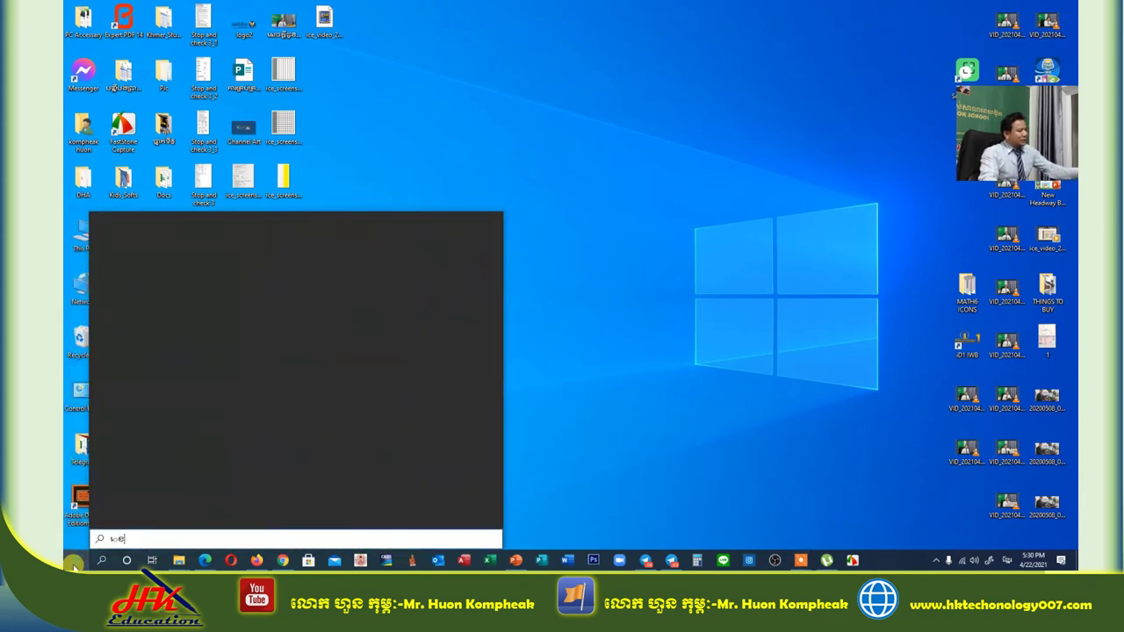
key("BackSpace")
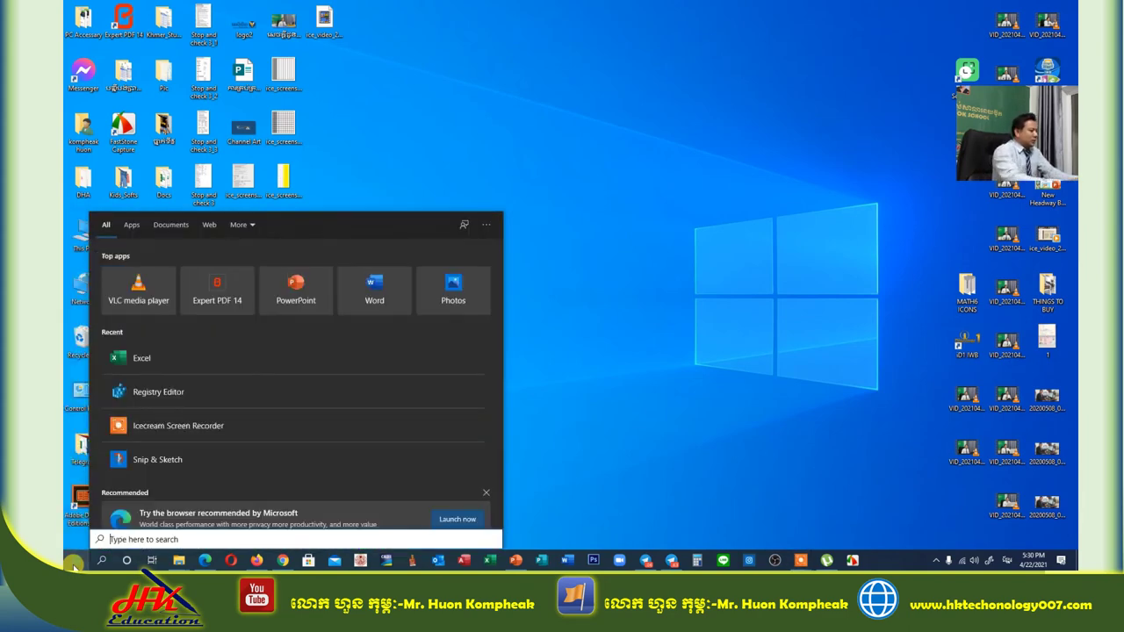
type("E")
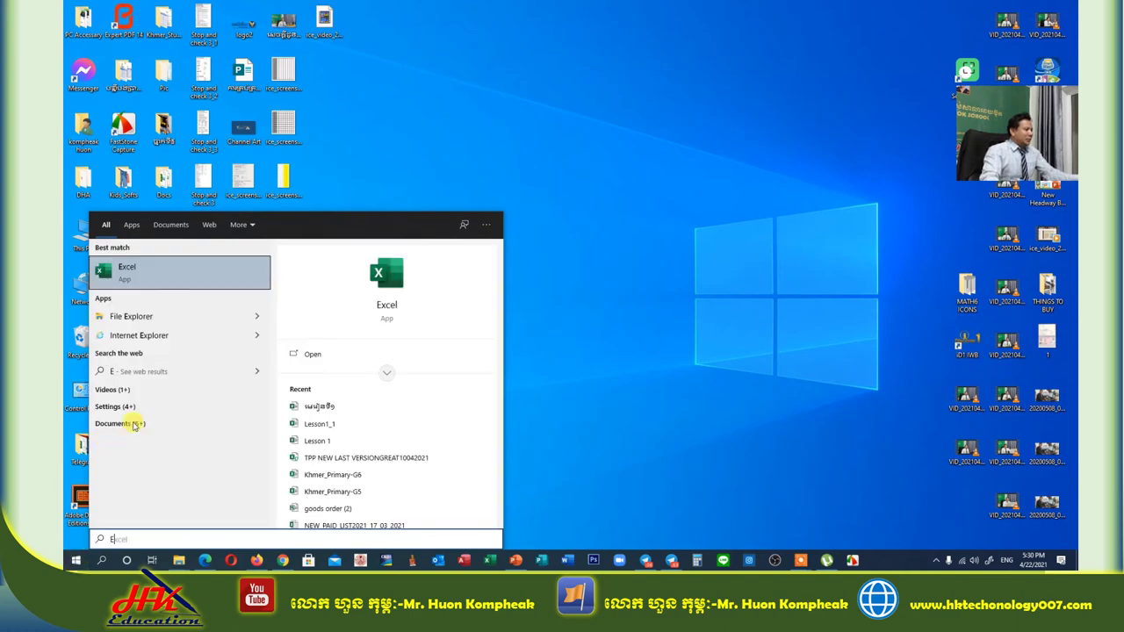
left_click(601, 289)
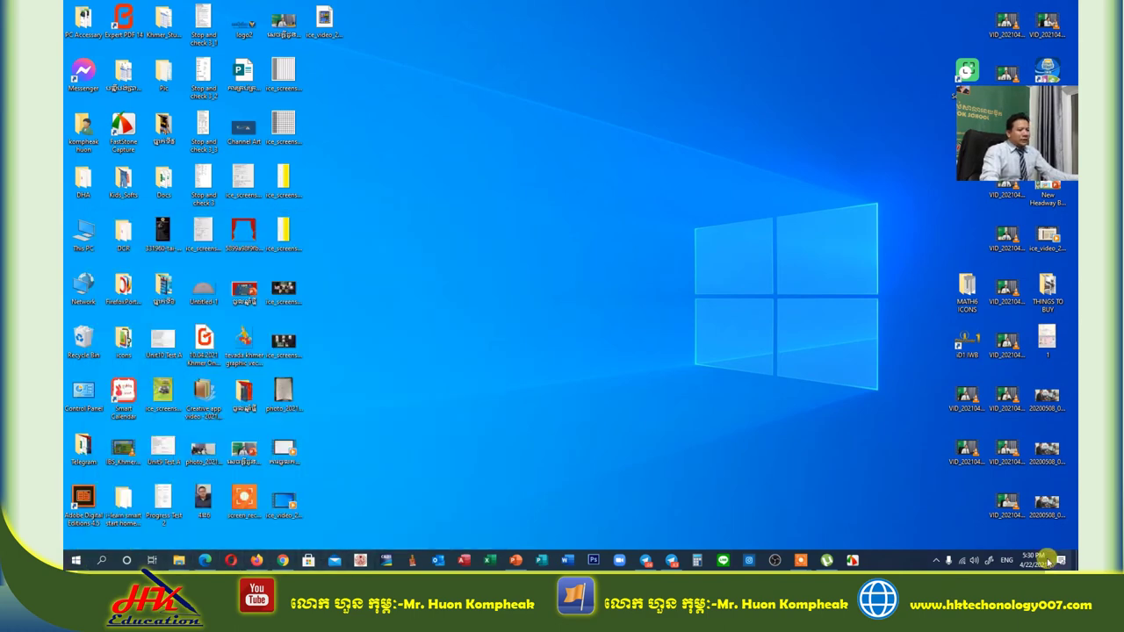
left_click(1006, 560)
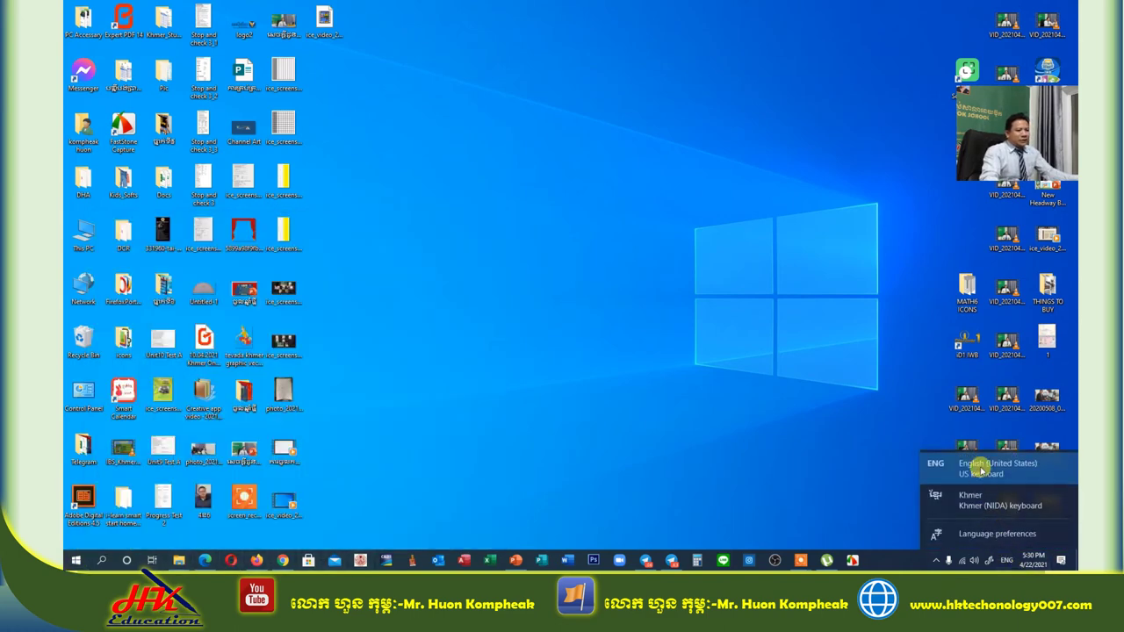
left_click(1004, 562)
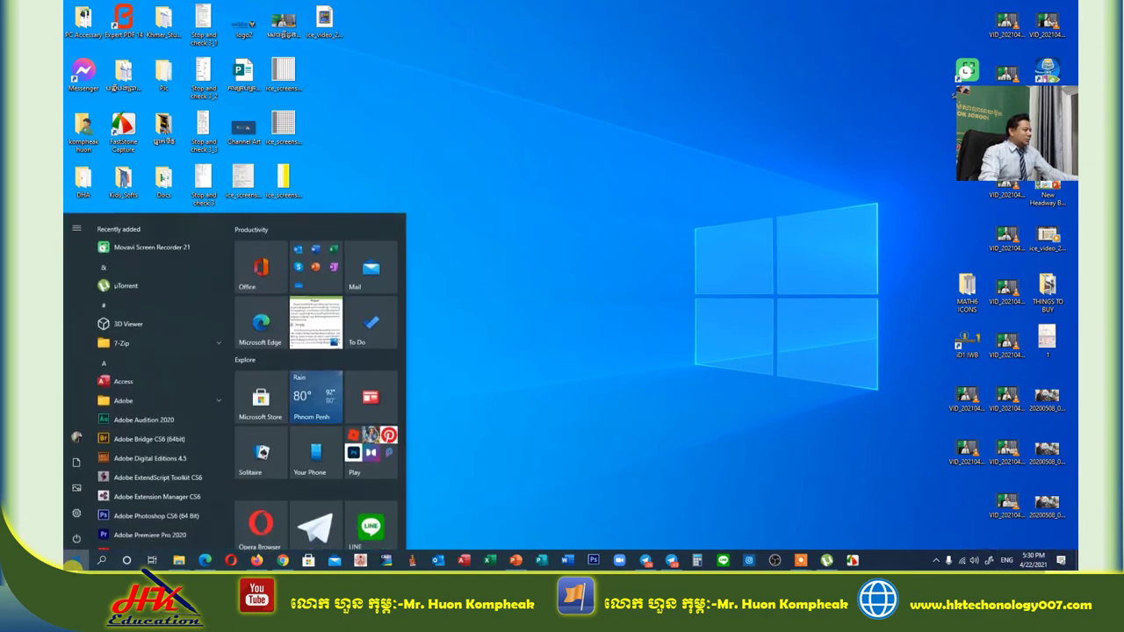
Step: Relaunch Excel by searching 'EX' from Start and create a blank Book1 workbook
left_click(73, 561)
type("EX")
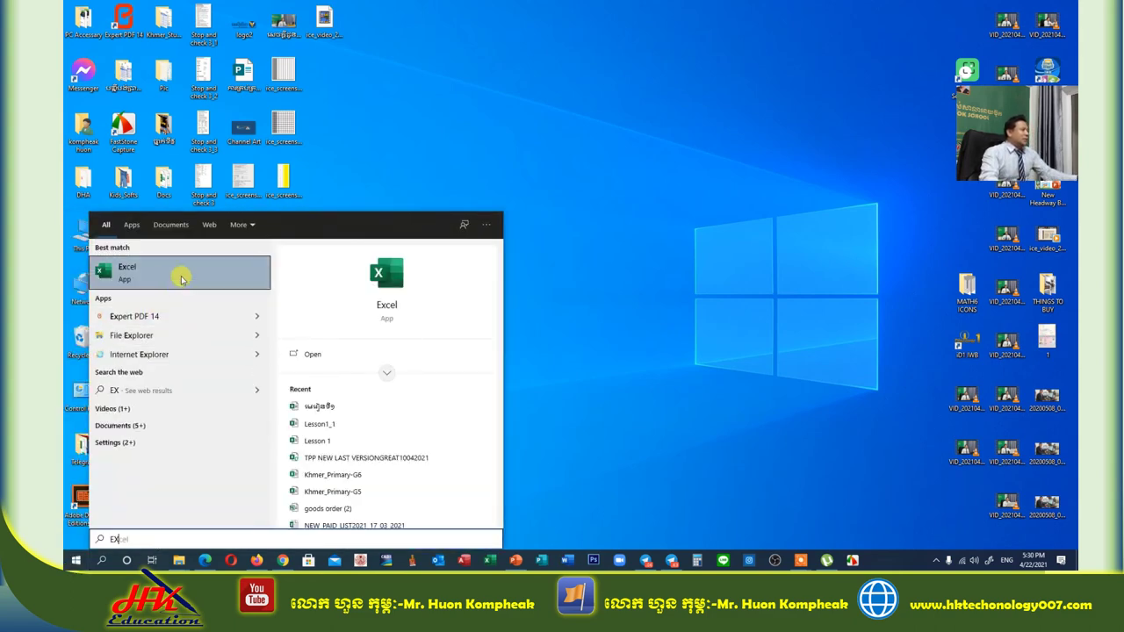
left_click(180, 276)
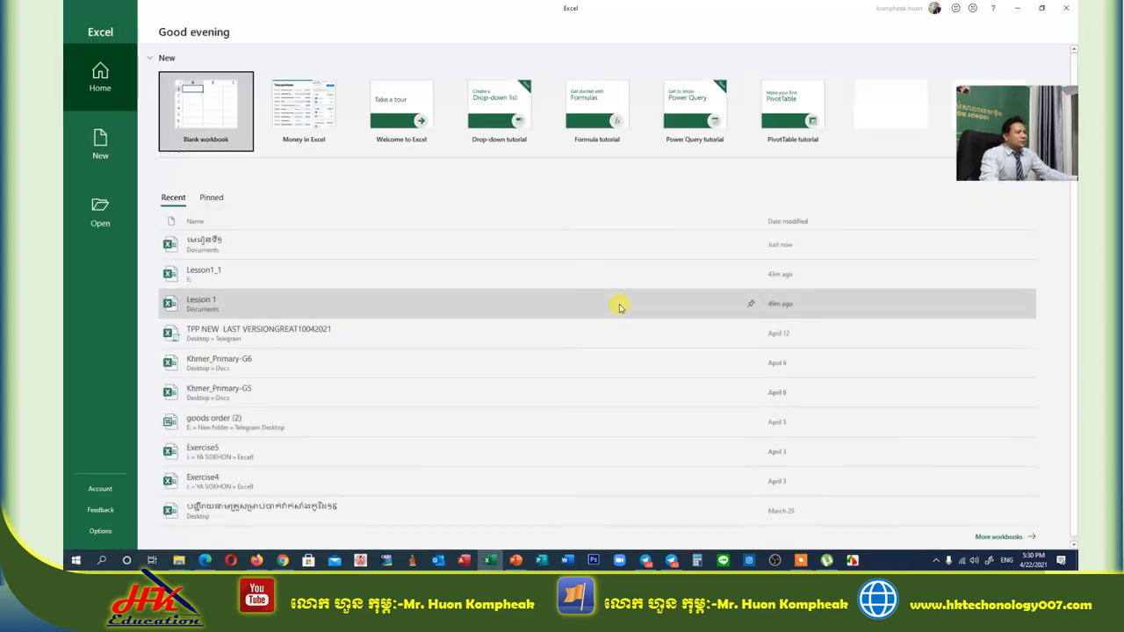
left_click(213, 118)
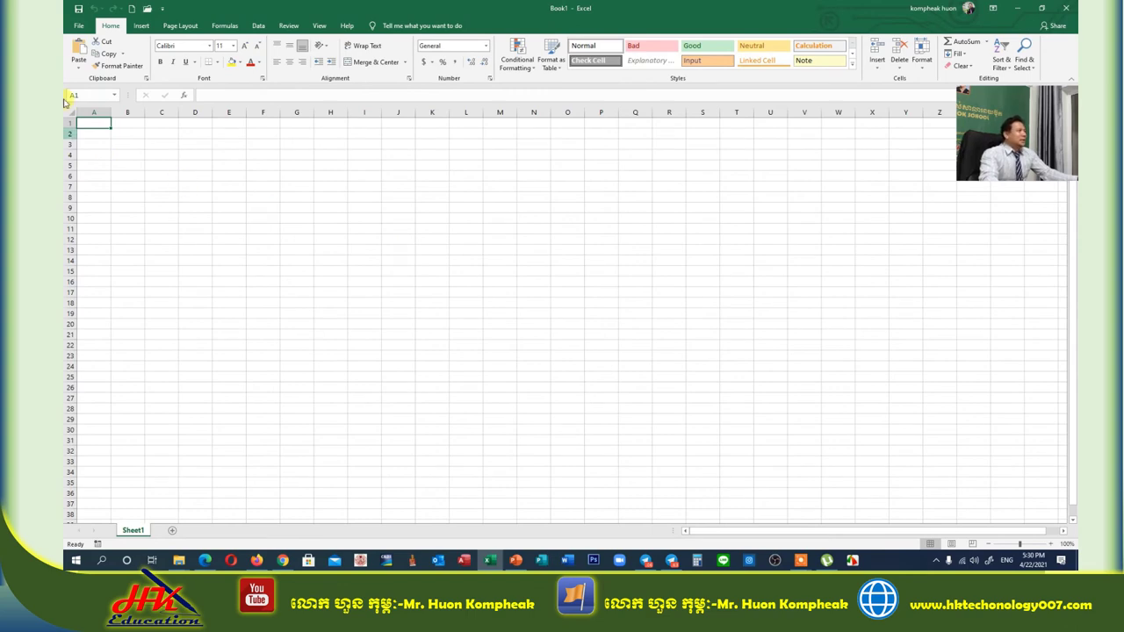
Step: Browse to Documents and reopen the saved Khmer-named workbook with 'IBOOK SCHOOL IN POI PET' in F9
left_click(81, 27)
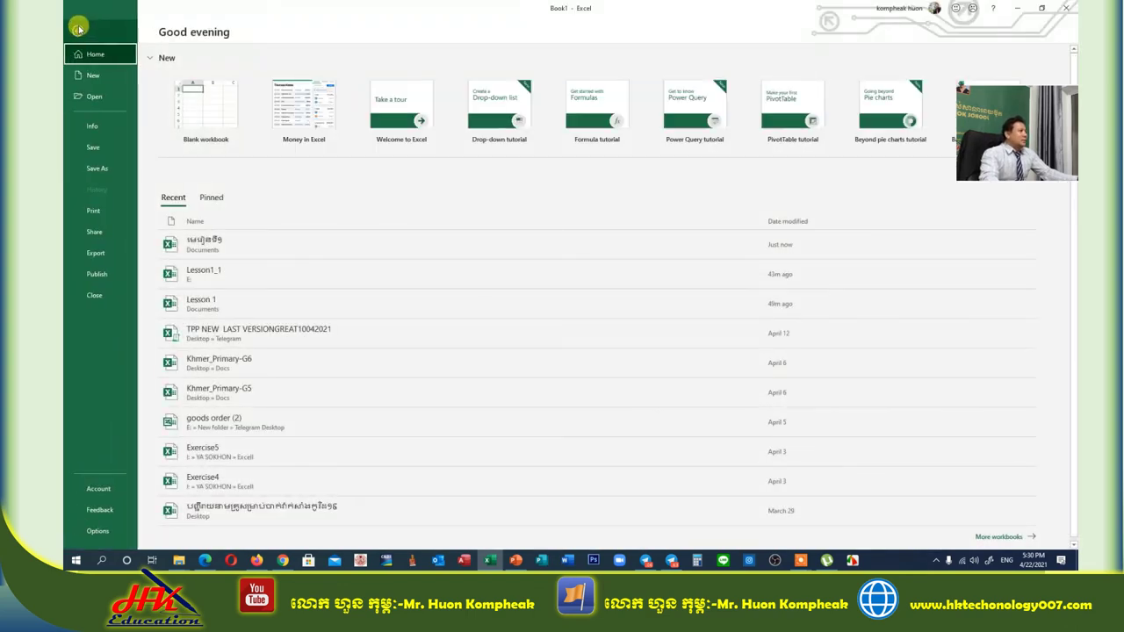
left_click(95, 99)
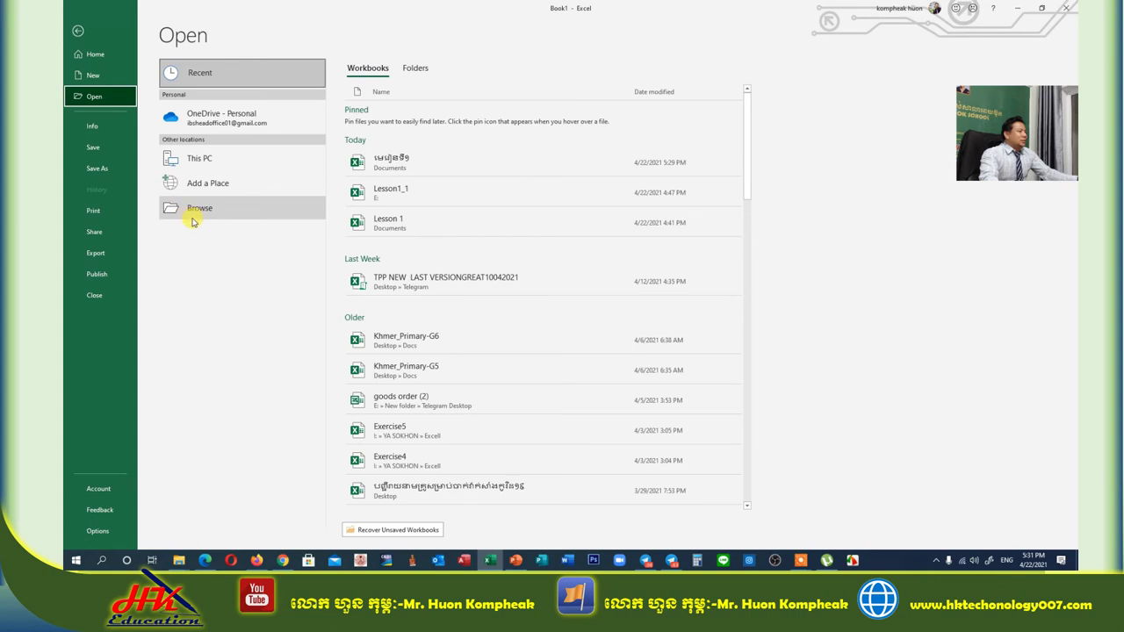
left_click(200, 211)
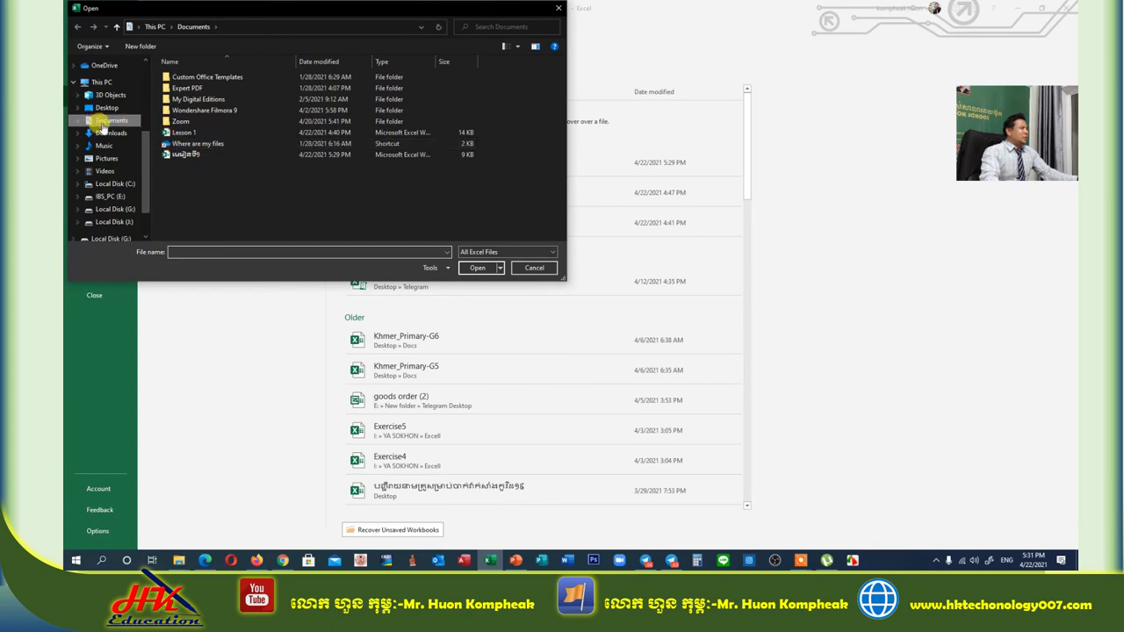
left_click(185, 156)
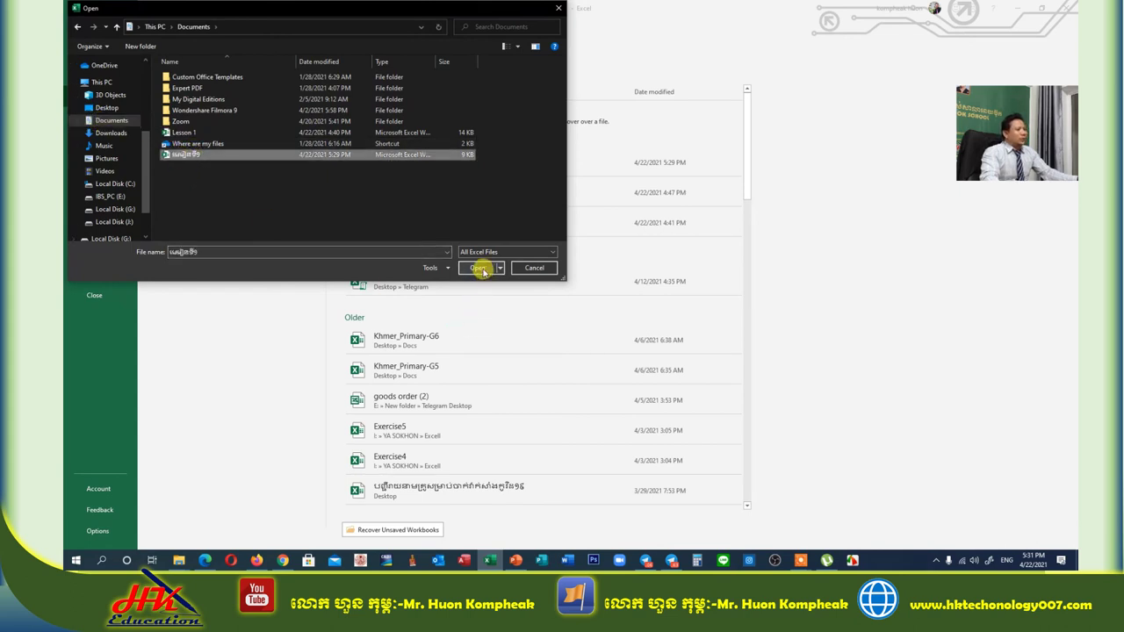
left_click(479, 268)
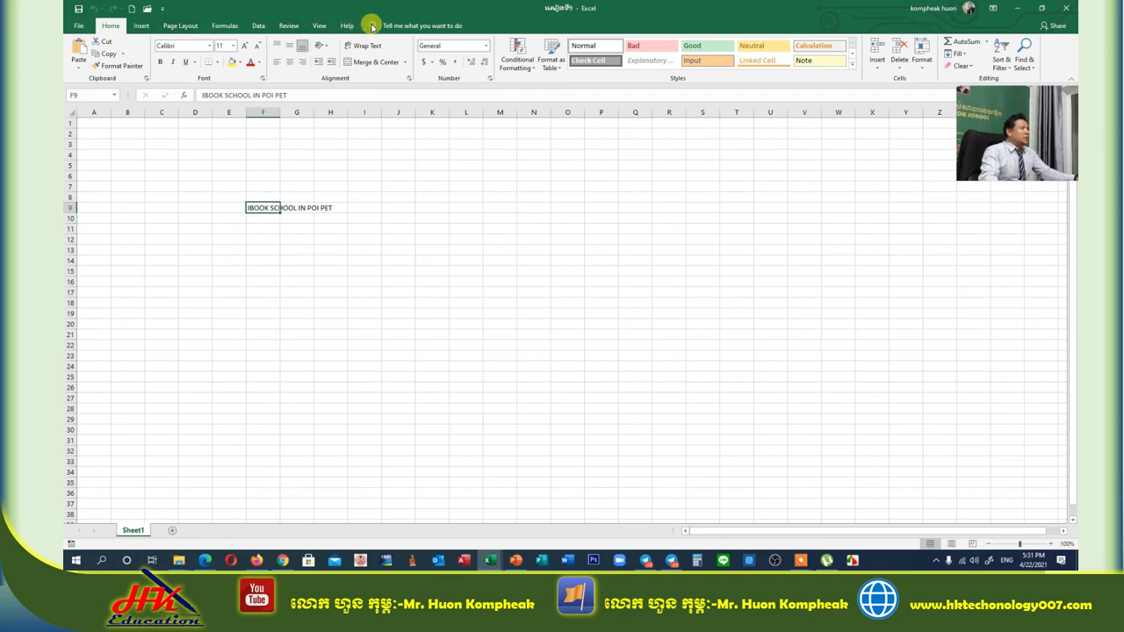
left_click(95, 111)
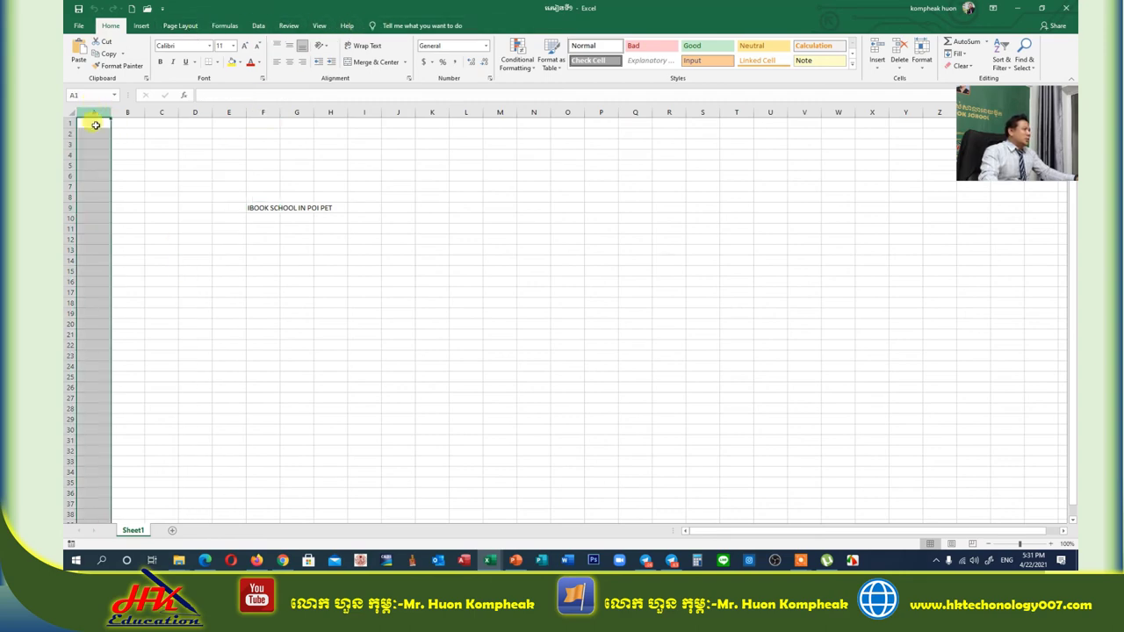
left_click(70, 155)
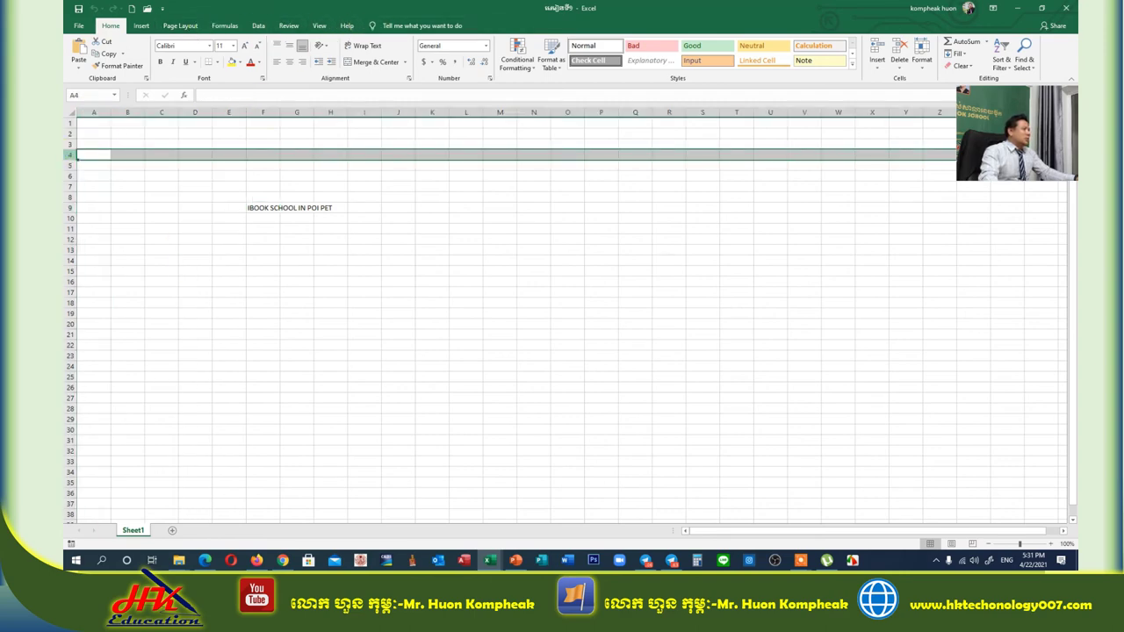
left_click(257, 207)
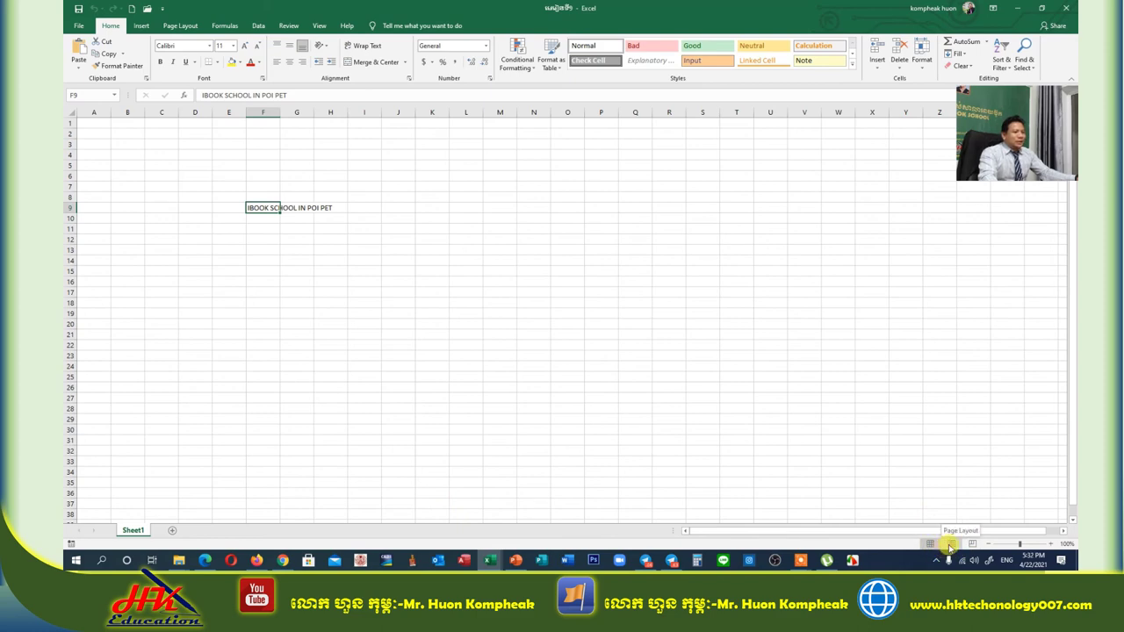
Step: Switch to Page Layout view and select cells across the pages, including F6 and K56
left_click(951, 548)
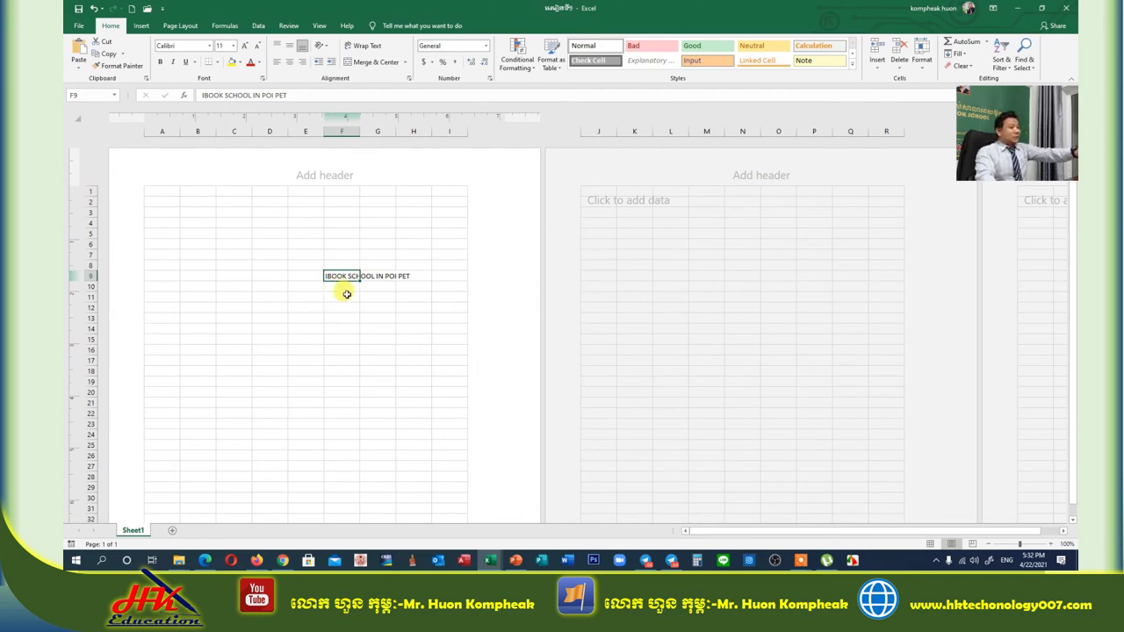
left_click(340, 244)
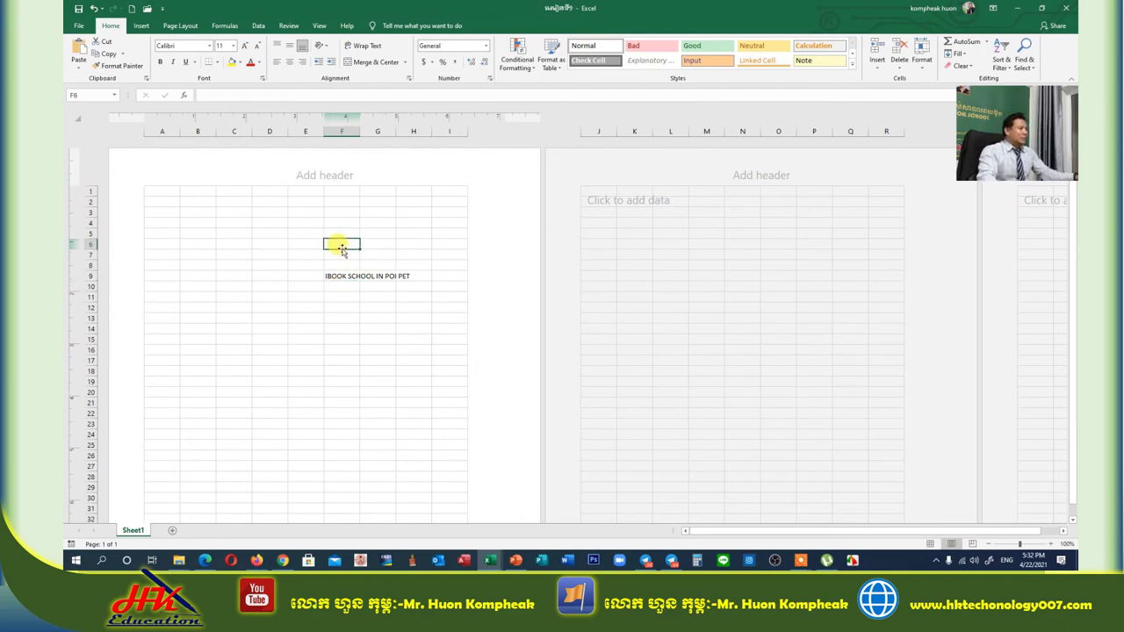
left_click(747, 306)
left_click(1029, 276)
scroll(233, 357, "down", 4)
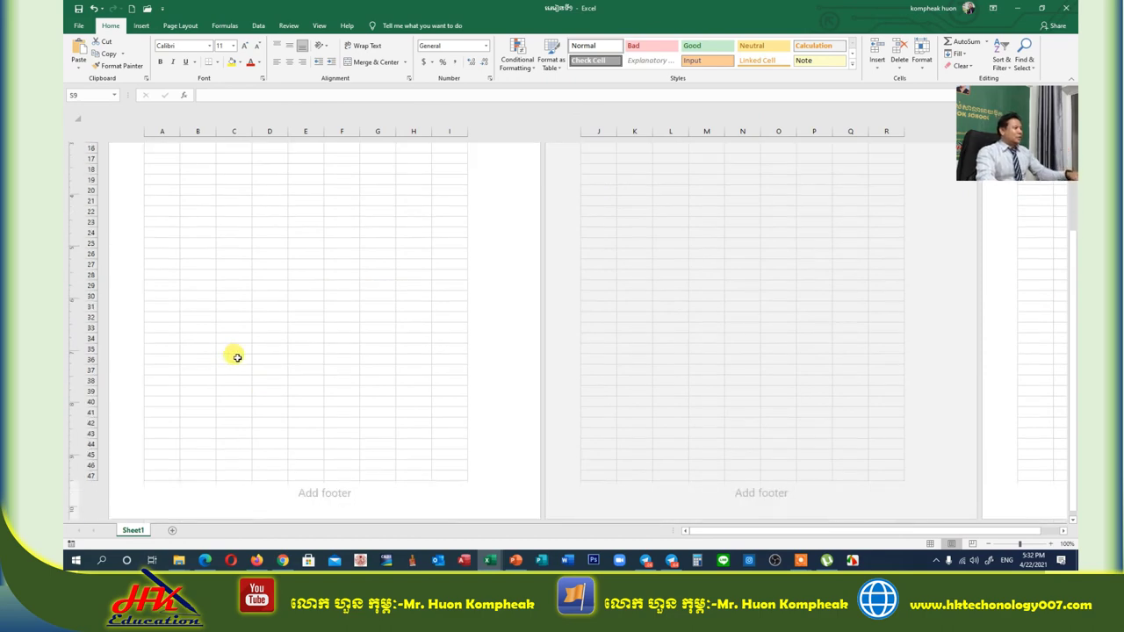
scroll(251, 371, "down", 9)
scroll(252, 370, "down", 1)
left_click(269, 382)
left_click(632, 365)
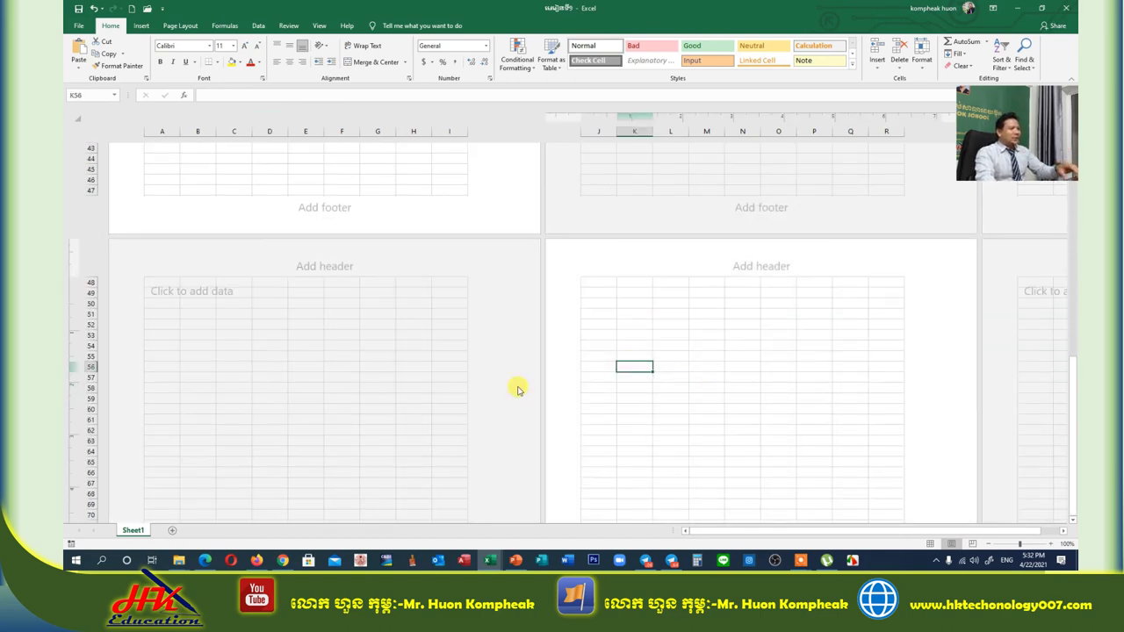
scroll(339, 367, "up", 5)
scroll(339, 367, "up", 10)
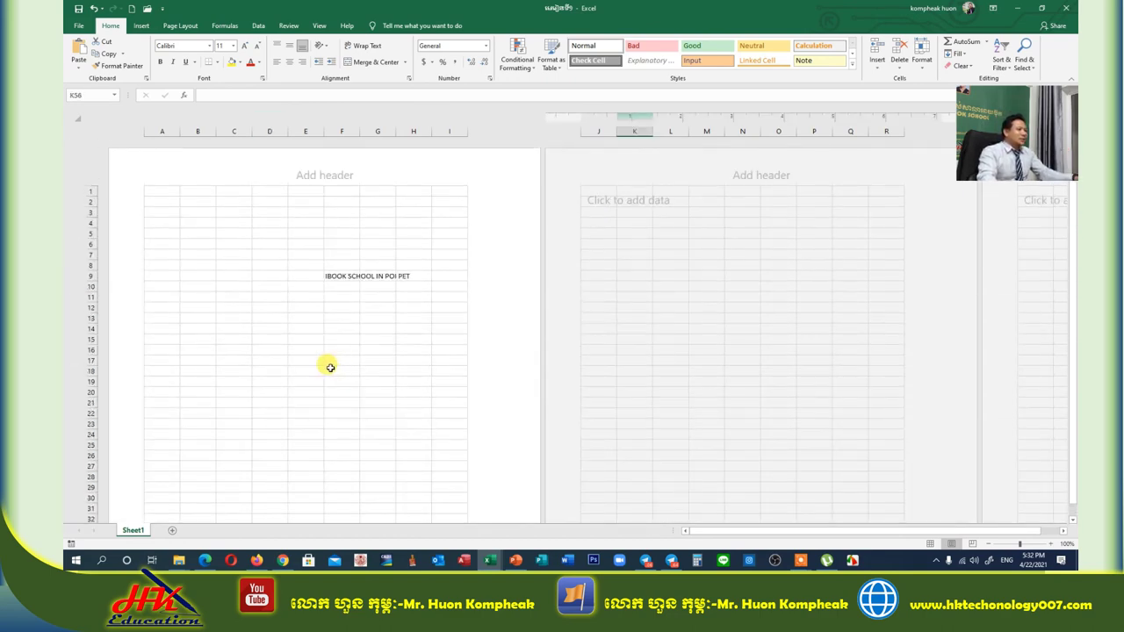
Step: Check where page breaks fall in Page Break Preview, then return to Normal view
left_click(973, 545)
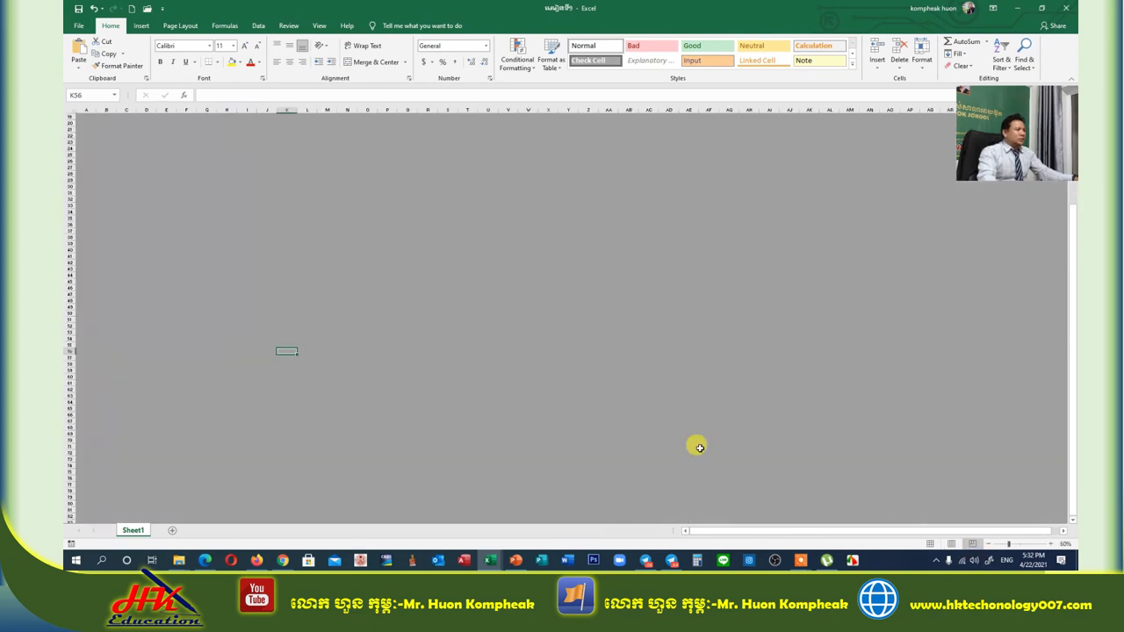
scroll(253, 282, "up", 5)
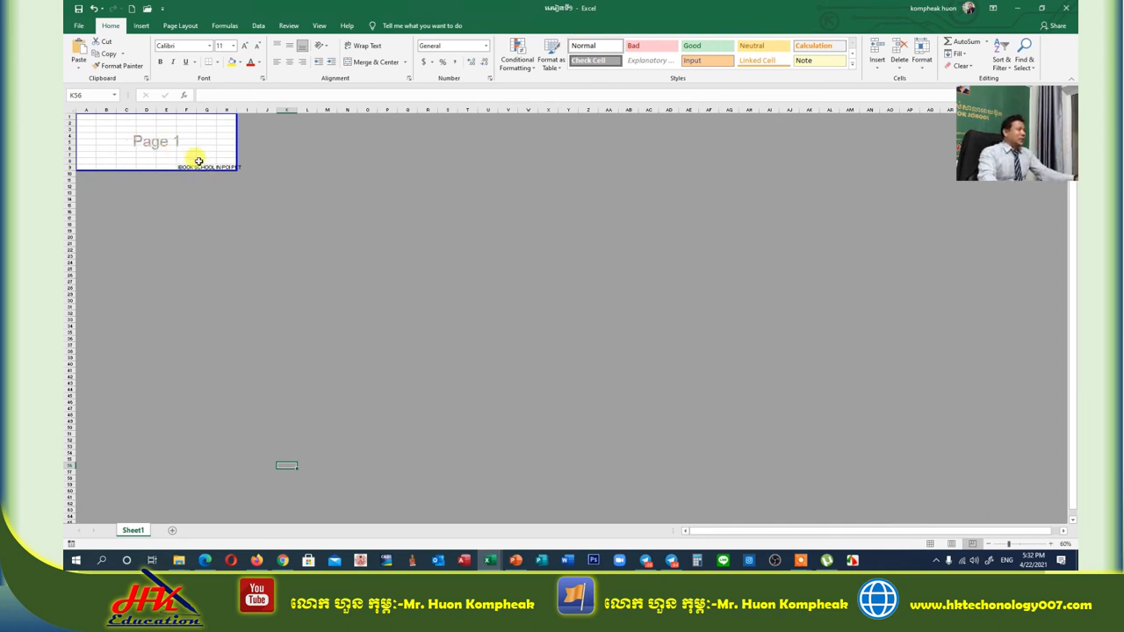
left_click(932, 544)
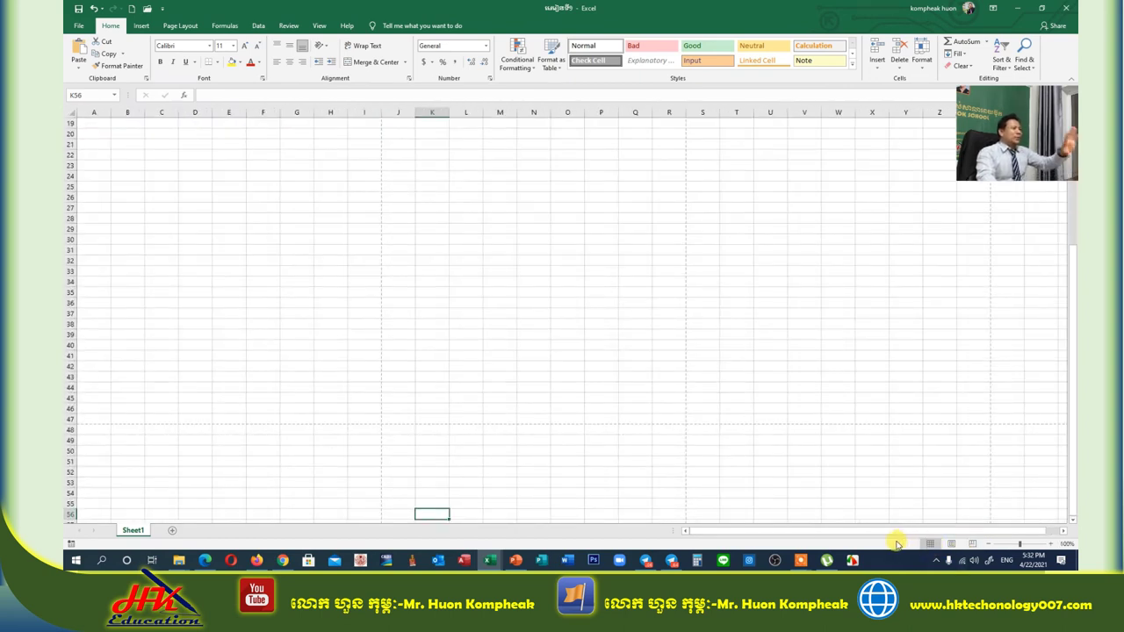
Step: Zoom the sheet in to 130%, then back out to 100% and 90%
left_click(1052, 546)
left_click(1052, 545)
left_click(1052, 546)
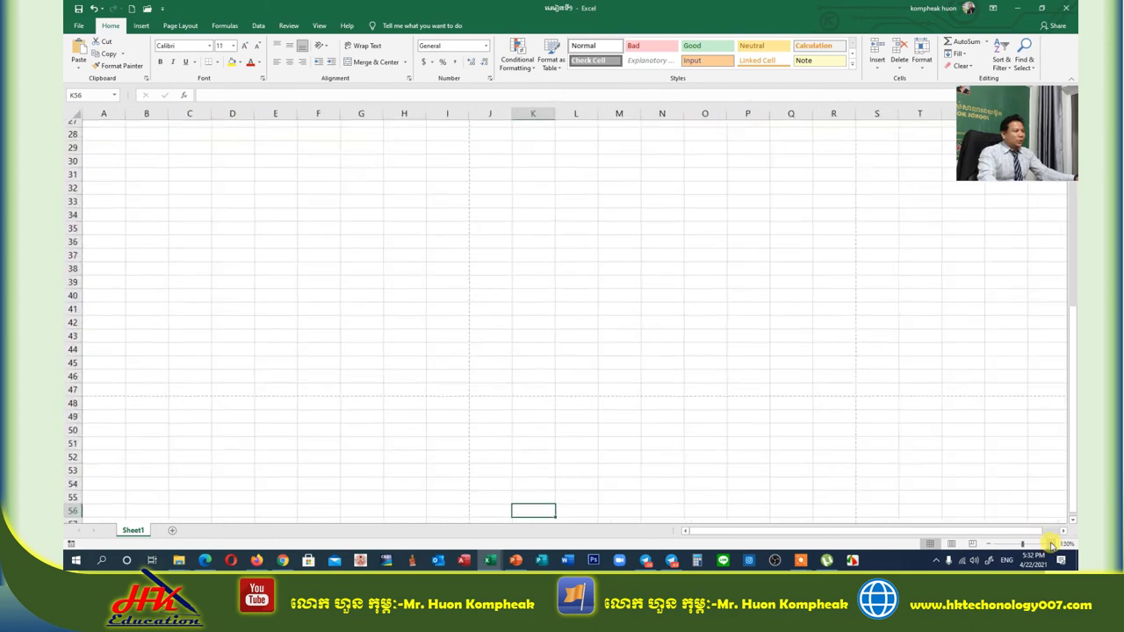
scroll(926, 474, "up", 6)
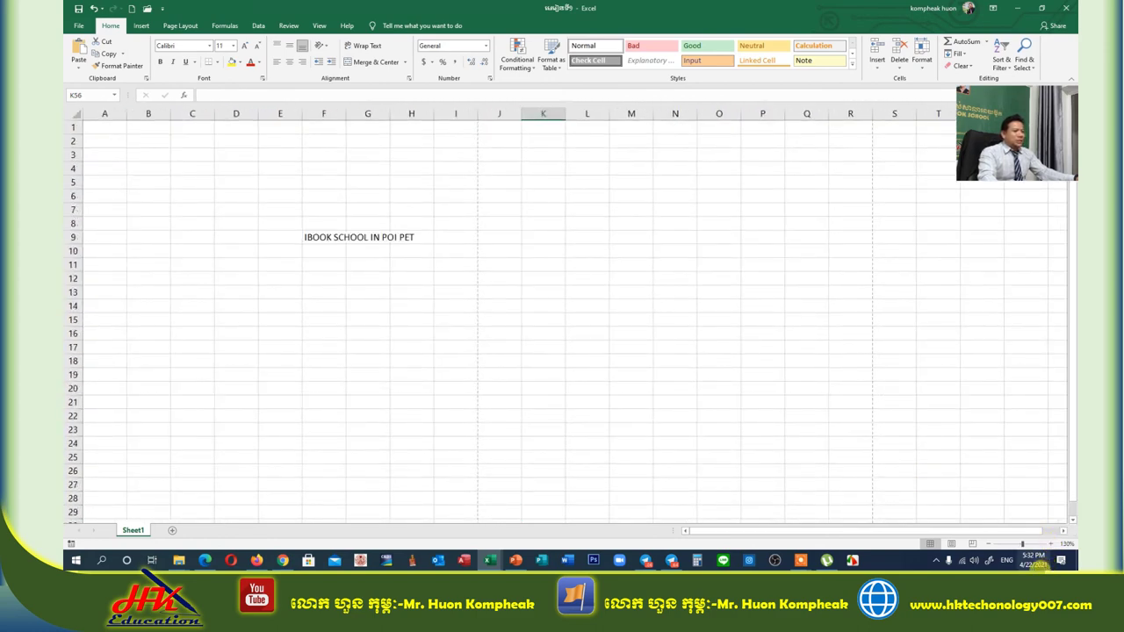
left_click(996, 544)
left_click(996, 544)
left_click(996, 544)
left_click(990, 545)
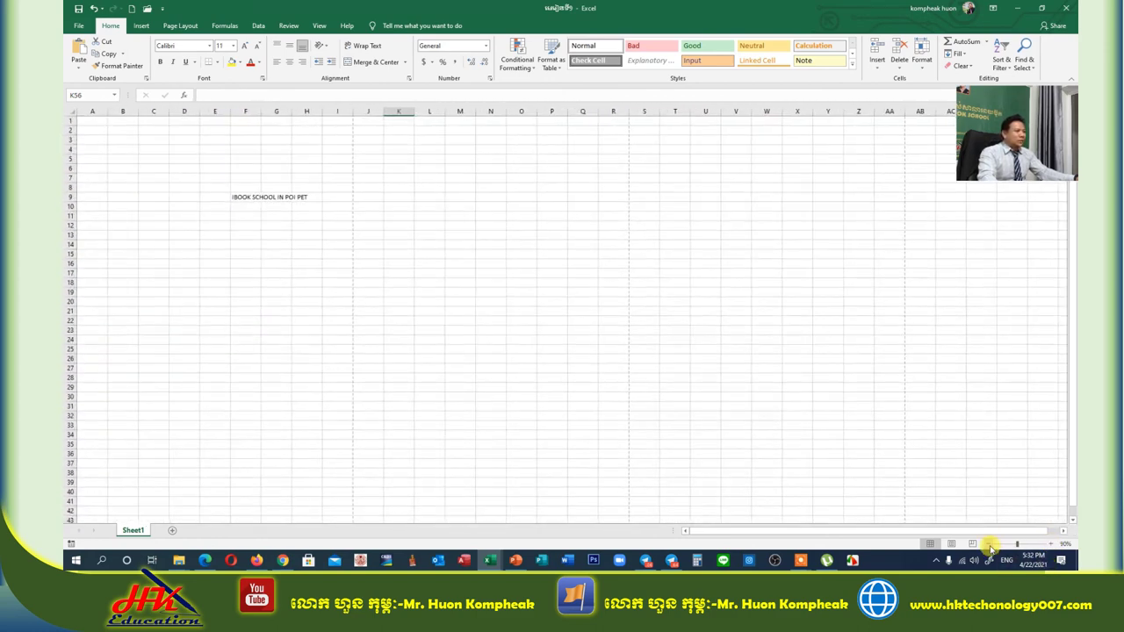
Step: Scroll down and right through the sheet, then back to the IBOOK SCHOOL IN POI PET text
left_click_drag(1069, 389, 1073, 434)
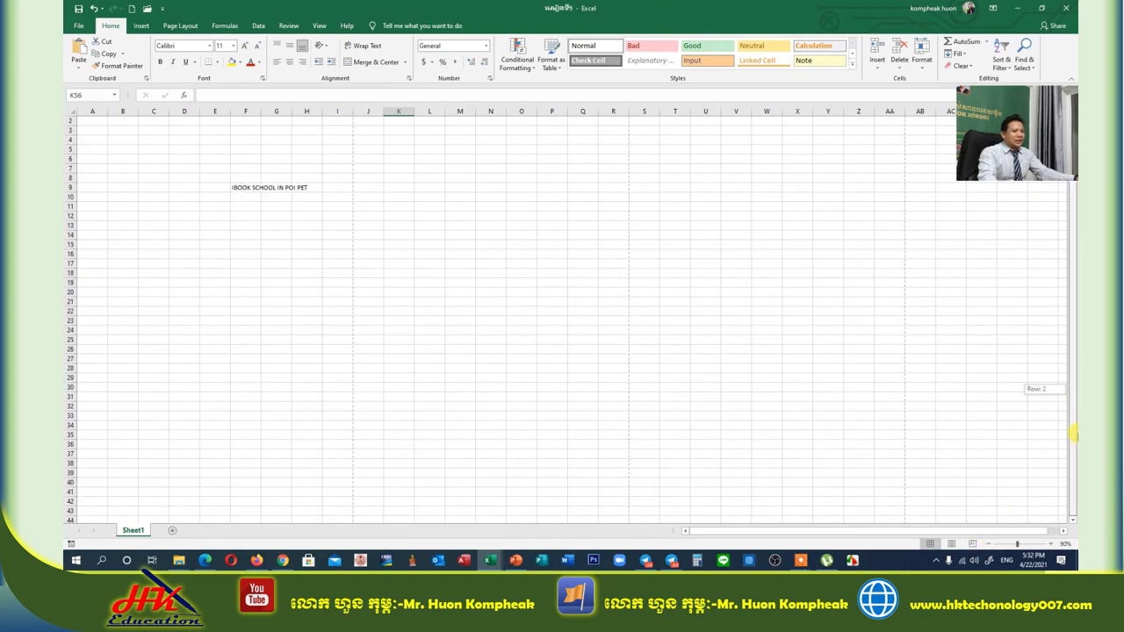
left_click(1073, 521)
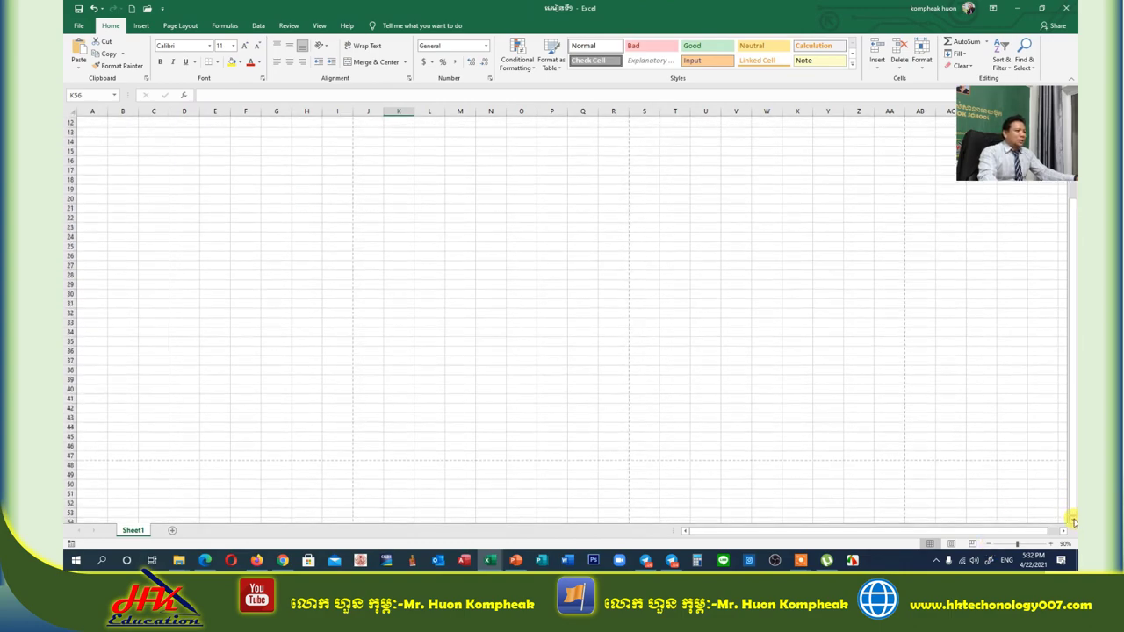
left_click_drag(1073, 483, 1073, 318)
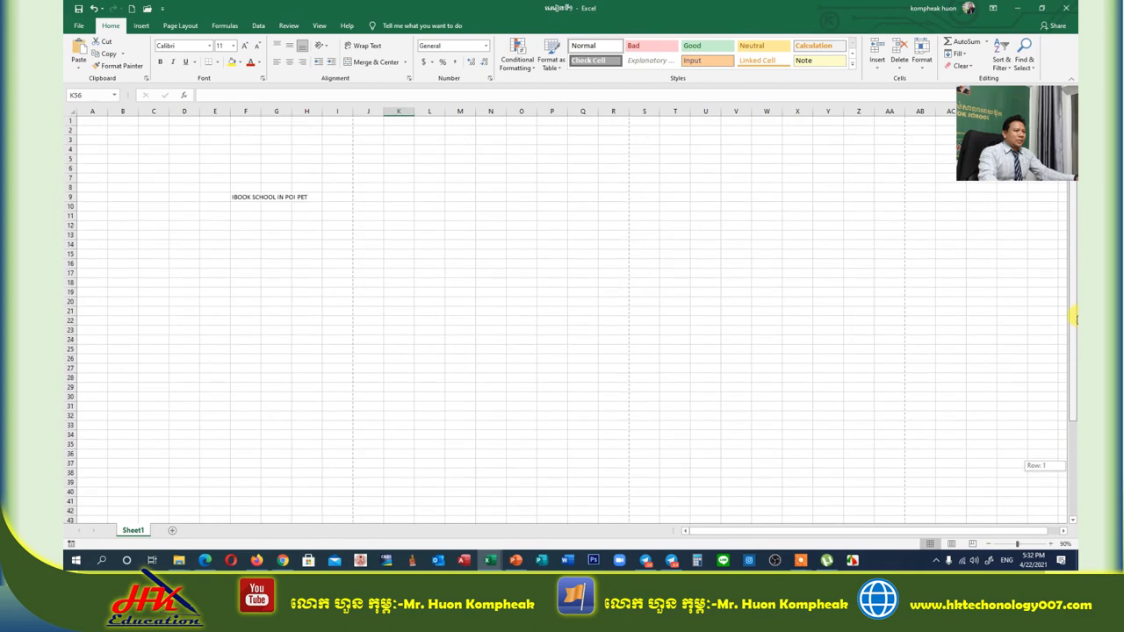
left_click(1064, 531)
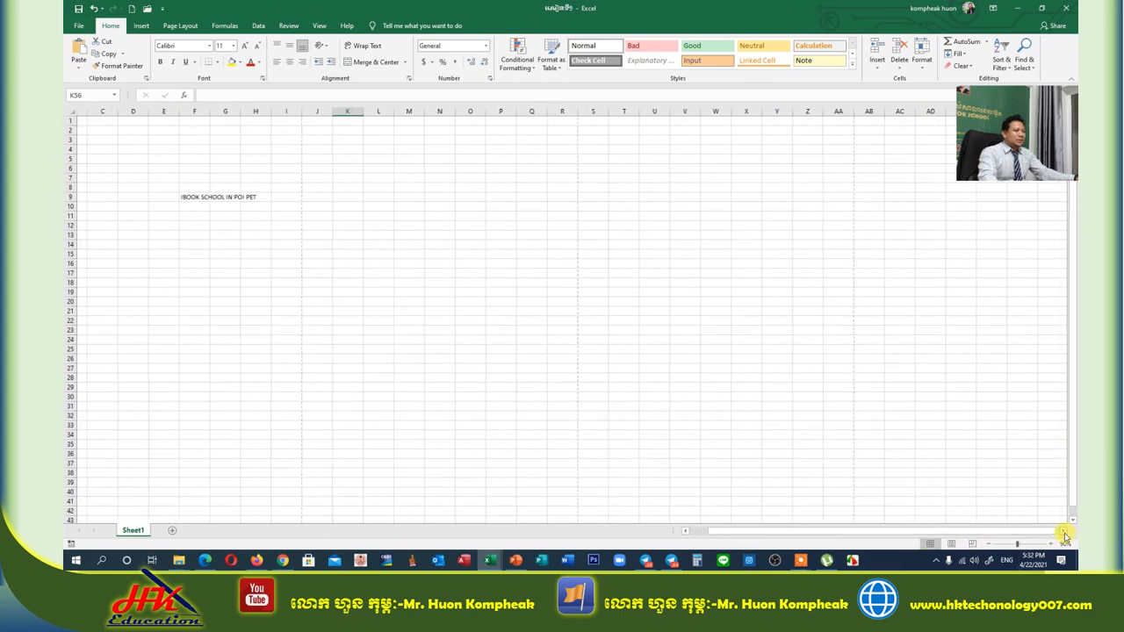
left_click(685, 532)
left_click(686, 532)
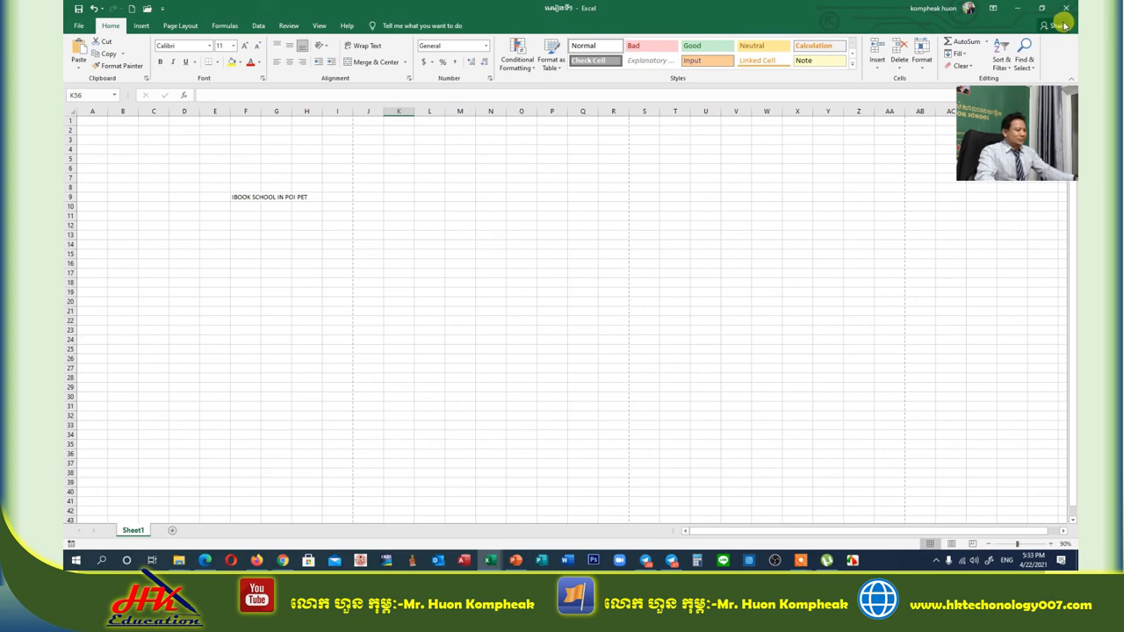
mouse_move(801, 561)
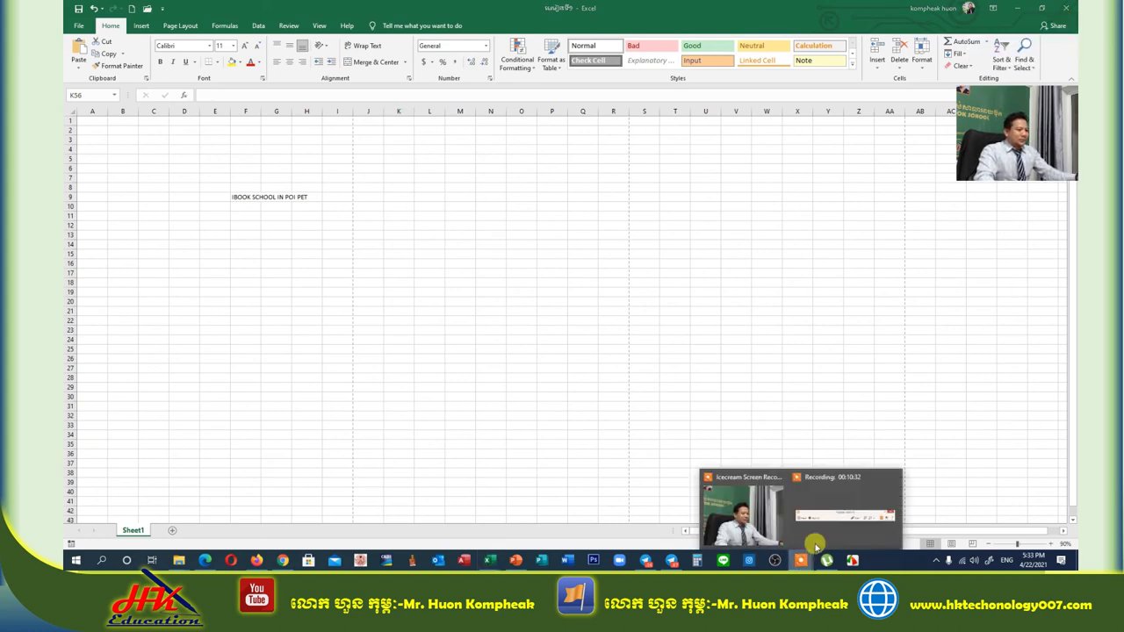